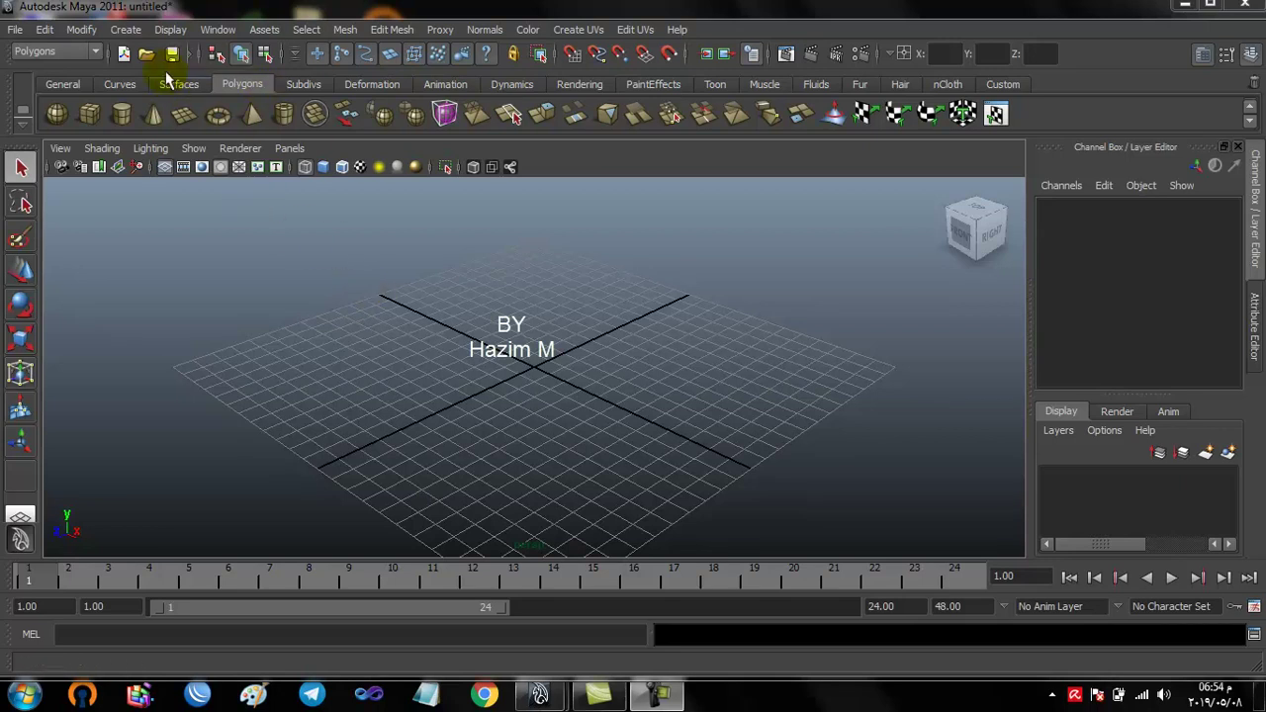
Under the Polygons menu set, drag out a polygon box about 7.25 × 2.78 × 7.11 and shade it solid
{"action": "left_click", "coordinate": [96, 51]}
{"action": "left_click", "coordinate": [89, 79]}
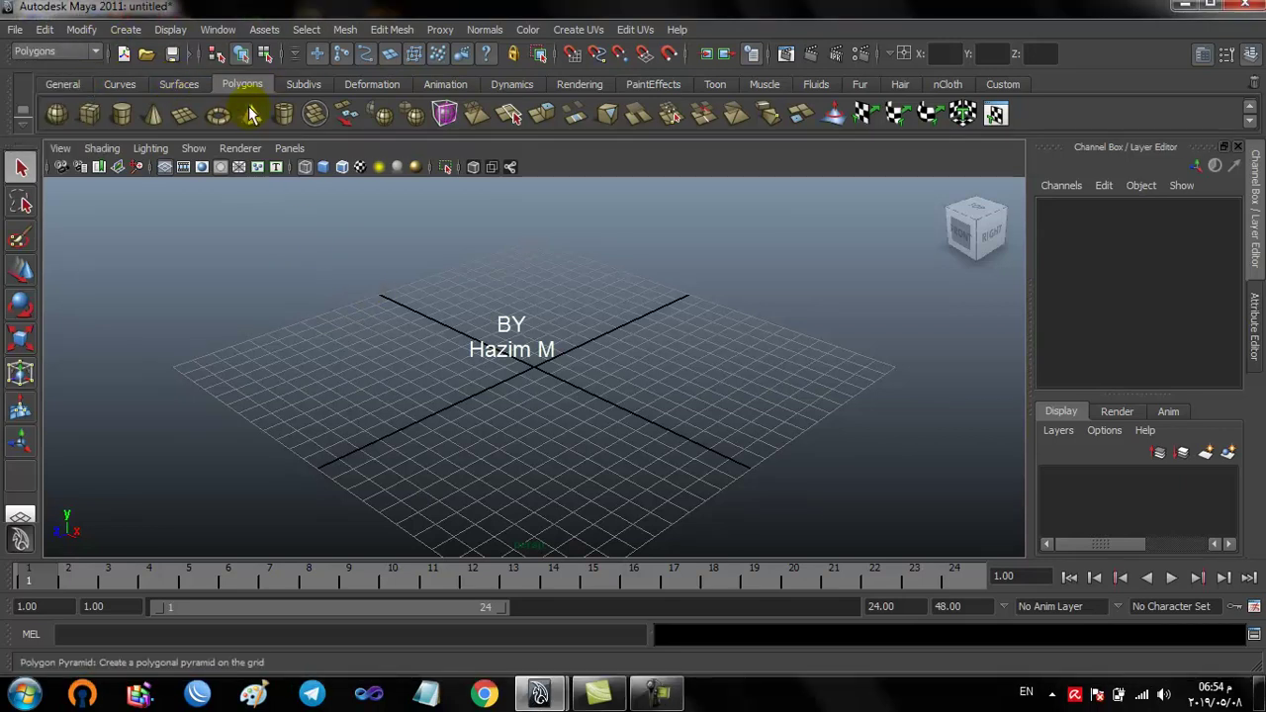
{"action": "left_click", "coordinate": [89, 114]}
{"action": "mouse_move", "coordinate": [369, 347]}
{"action": "left_mouse_down"}
{"action": "mouse_move", "coordinate": [488, 413]}
{"action": "mouse_move", "coordinate": [576, 344]}
{"action": "left_mouse_up"}
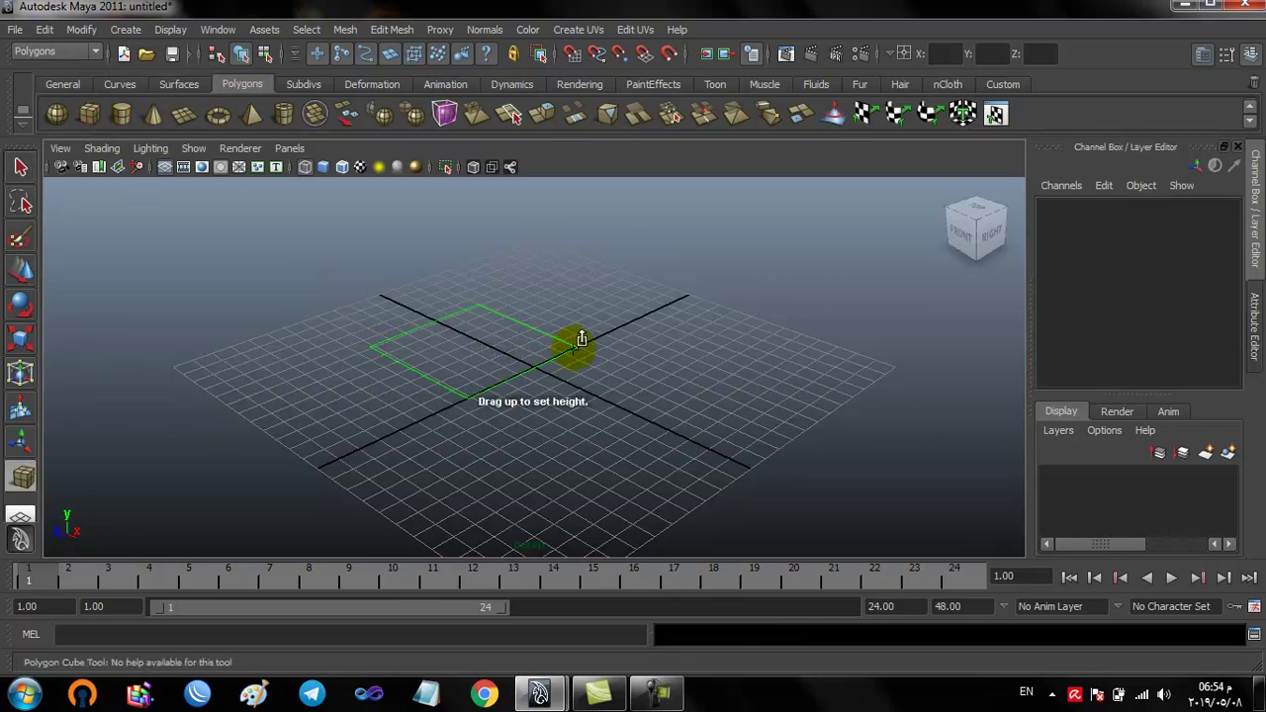
{"action": "left_click_drag", "start_coordinate": [582, 322], "coordinate": [562, 304]}
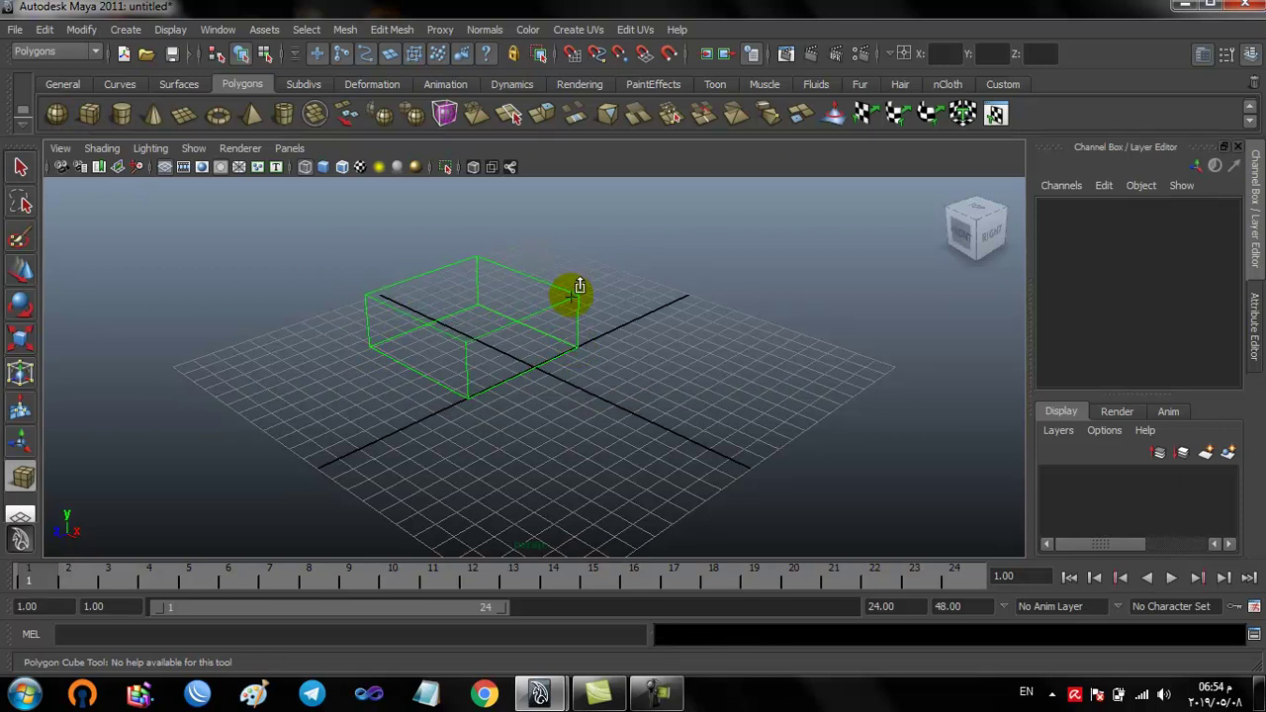
{"action": "key", "text": "5"}
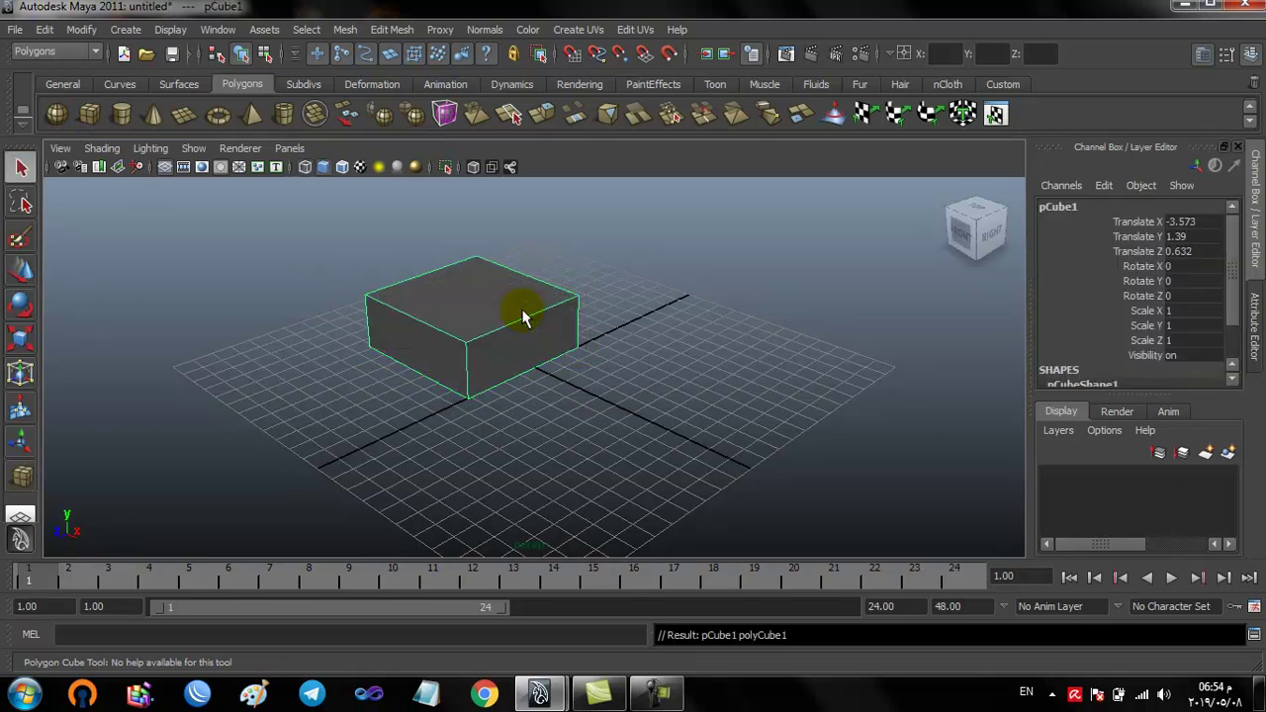
Expand the polyCube1 inputs in the Channel Box to reach the subdivision fields
{"action": "scroll", "coordinate": [1241, 339], "scroll_direction": "down", "scroll_amount": 2}
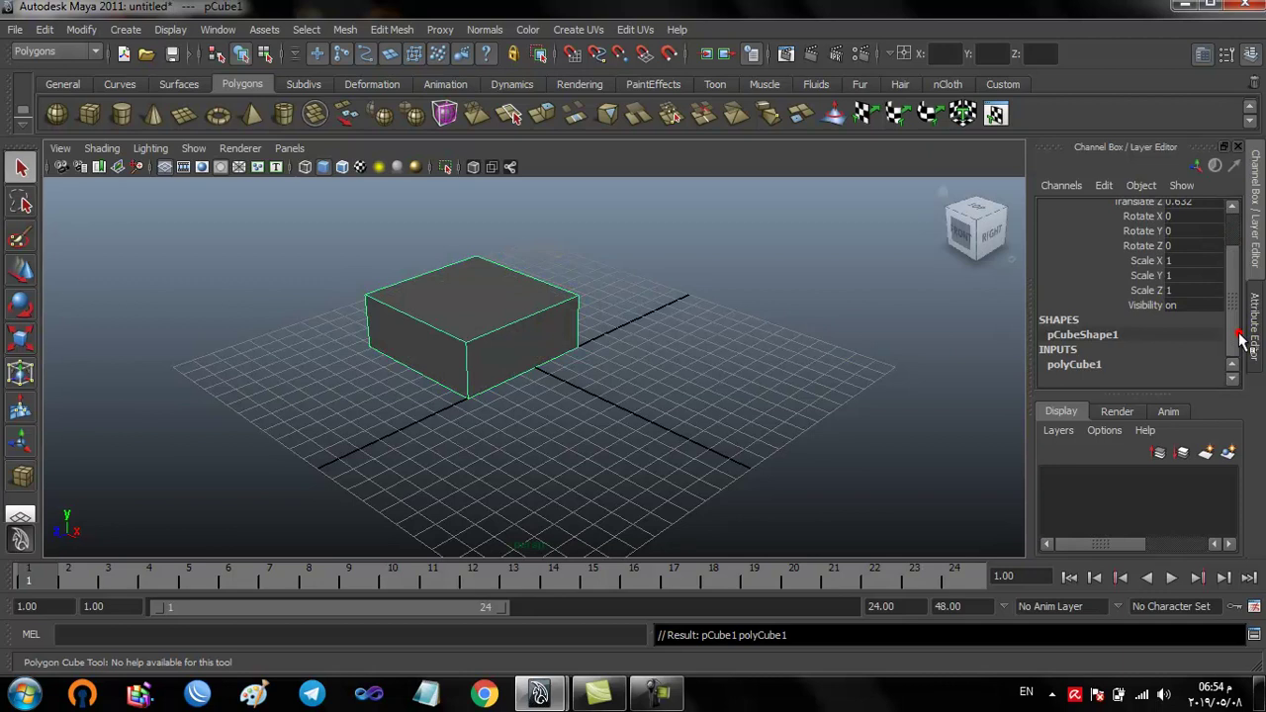
{"action": "left_click", "coordinate": [1175, 364]}
{"action": "left_click", "coordinate": [1167, 364]}
{"action": "left_click", "coordinate": [1182, 321]}
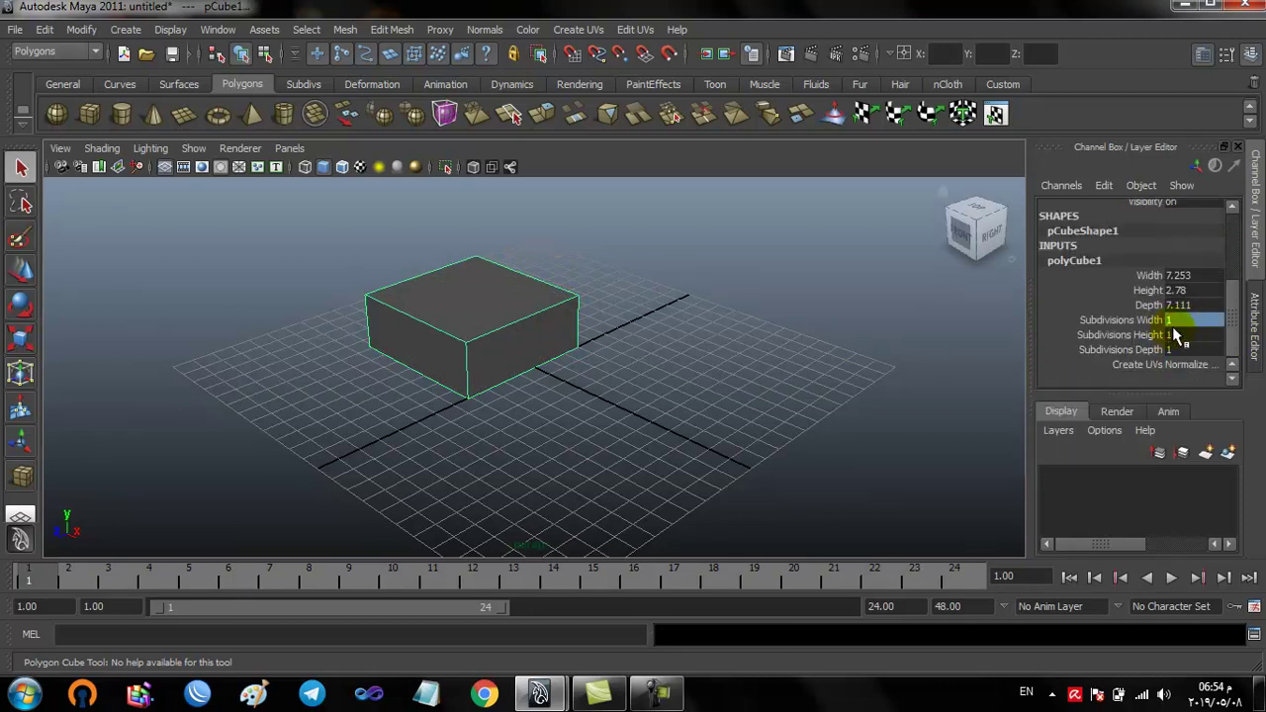
{"action": "left_click", "coordinate": [1171, 322]}
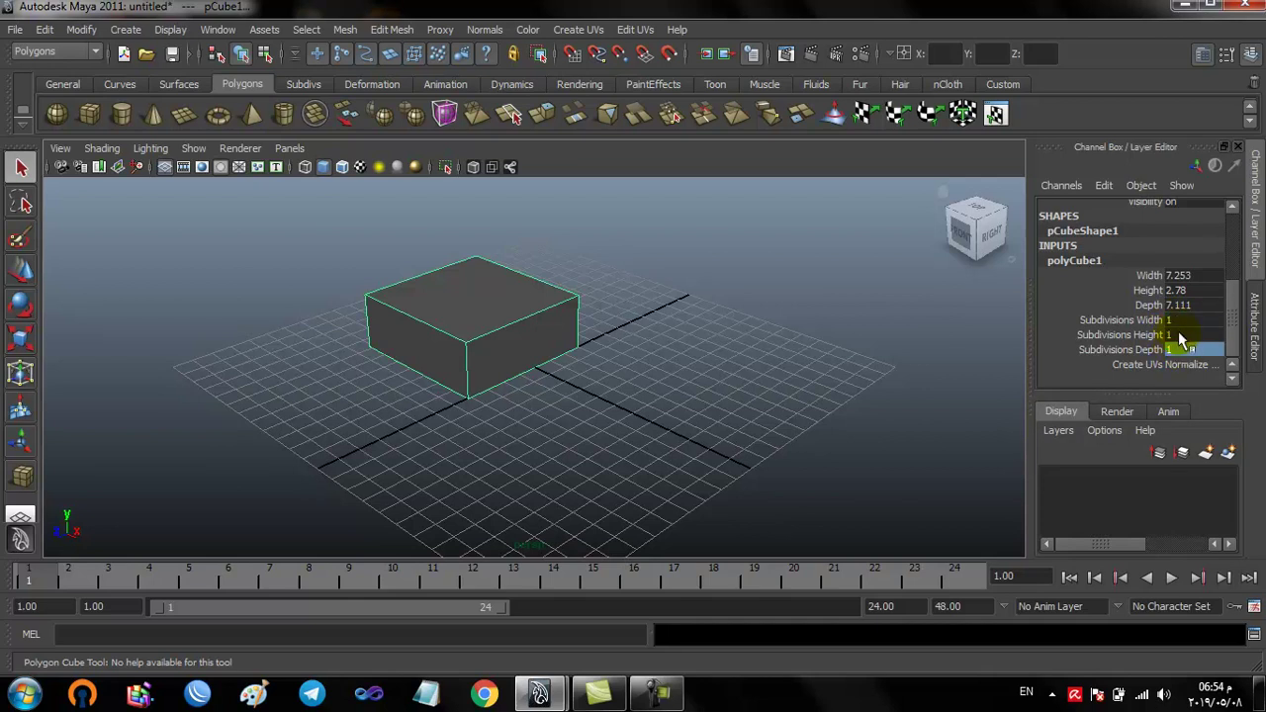
Reselect the box and set Subdivisions Width and Depth to 3
{"action": "key", "text": "q"}
{"action": "left_click", "coordinate": [479, 353]}
{"action": "left_click", "coordinate": [514, 312]}
{"action": "scroll", "coordinate": [1233, 347], "scroll_direction": "down", "scroll_amount": 2}
{"action": "scroll", "coordinate": [1167, 356], "scroll_direction": "down", "scroll_amount": 3}
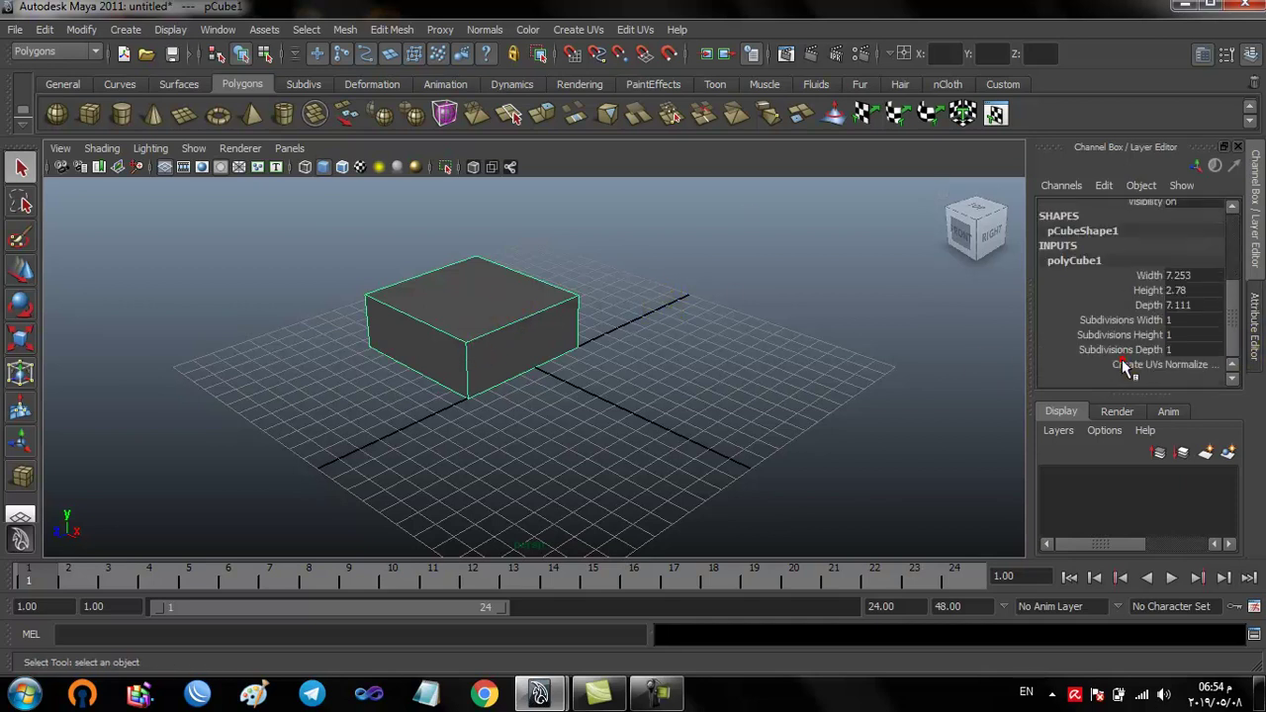
{"action": "double_click", "coordinate": [1171, 323]}
{"action": "double_click", "coordinate": [1172, 351]}
{"action": "type", "text": "3"}
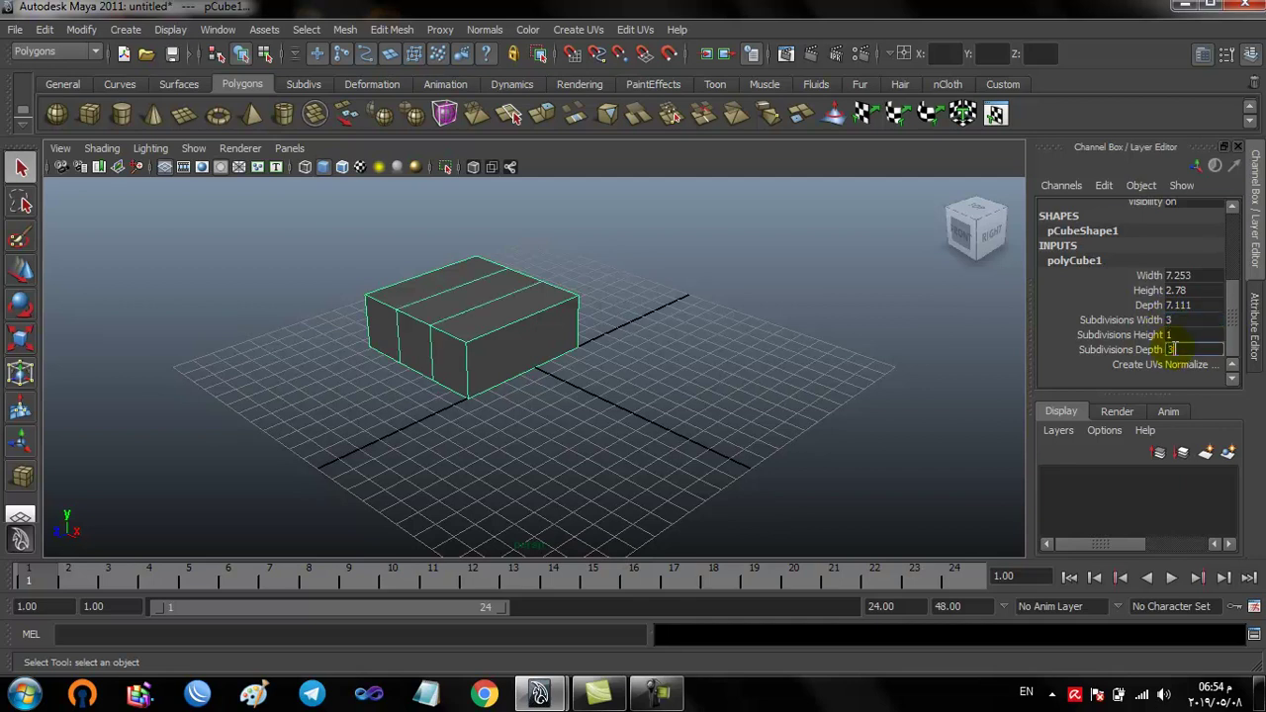
{"action": "key", "text": "Return"}
{"action": "left_click", "coordinate": [500, 356]}
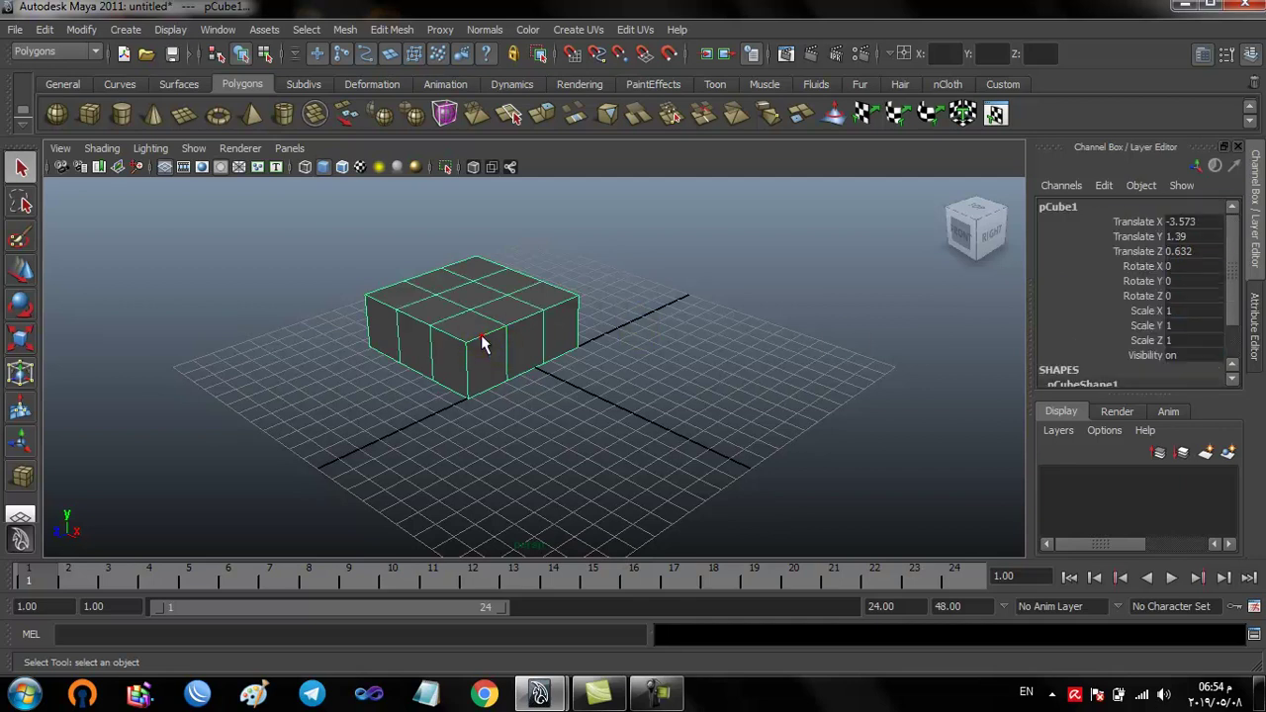
{"action": "left_click", "coordinate": [475, 329]}
Extrude the top centre face upward into a block, then return to Object Mode and select the box
{"action": "left_click", "coordinate": [470, 329]}
{"action": "right_click", "coordinate": [476, 328]}
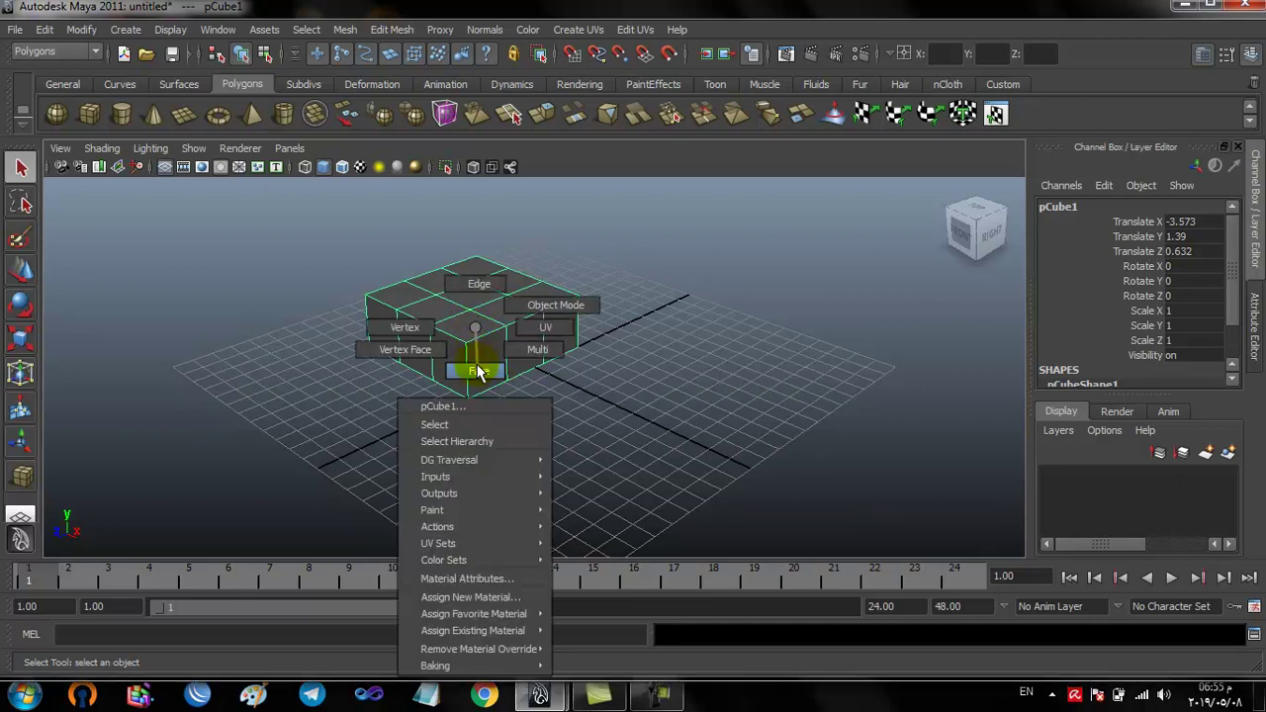
{"action": "left_click", "coordinate": [475, 335]}
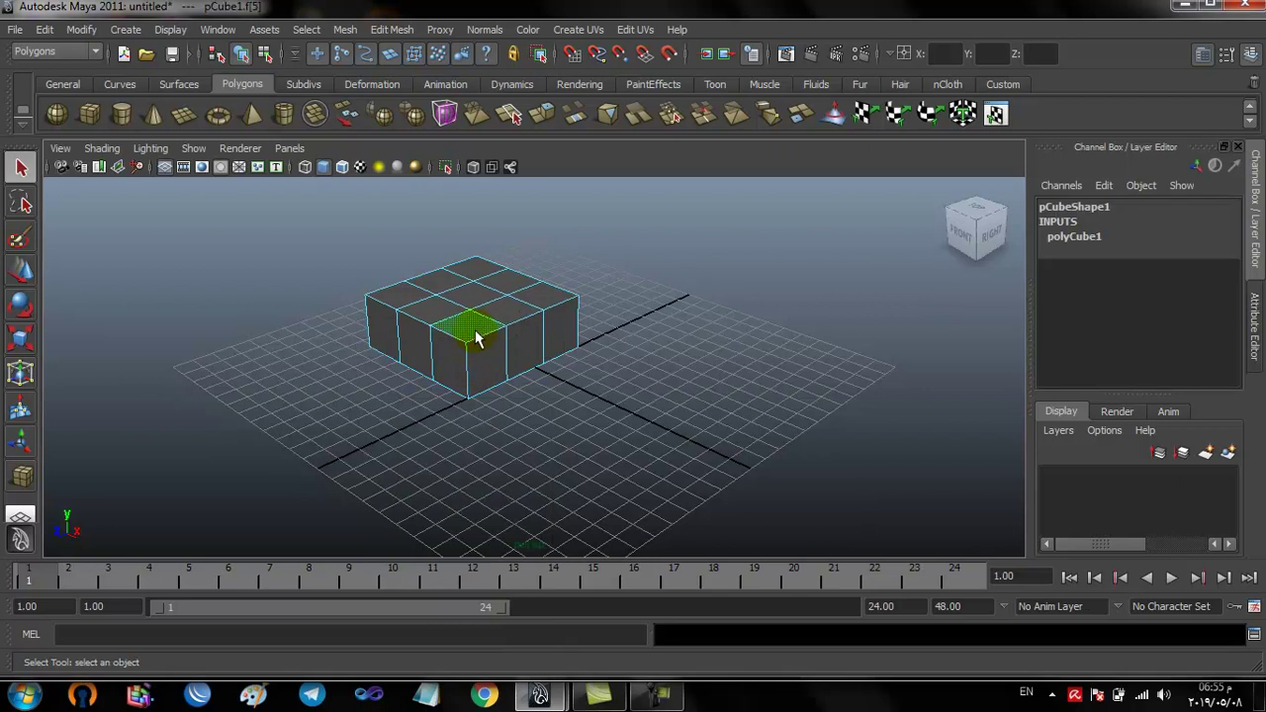
{"action": "left_click", "coordinate": [401, 30]}
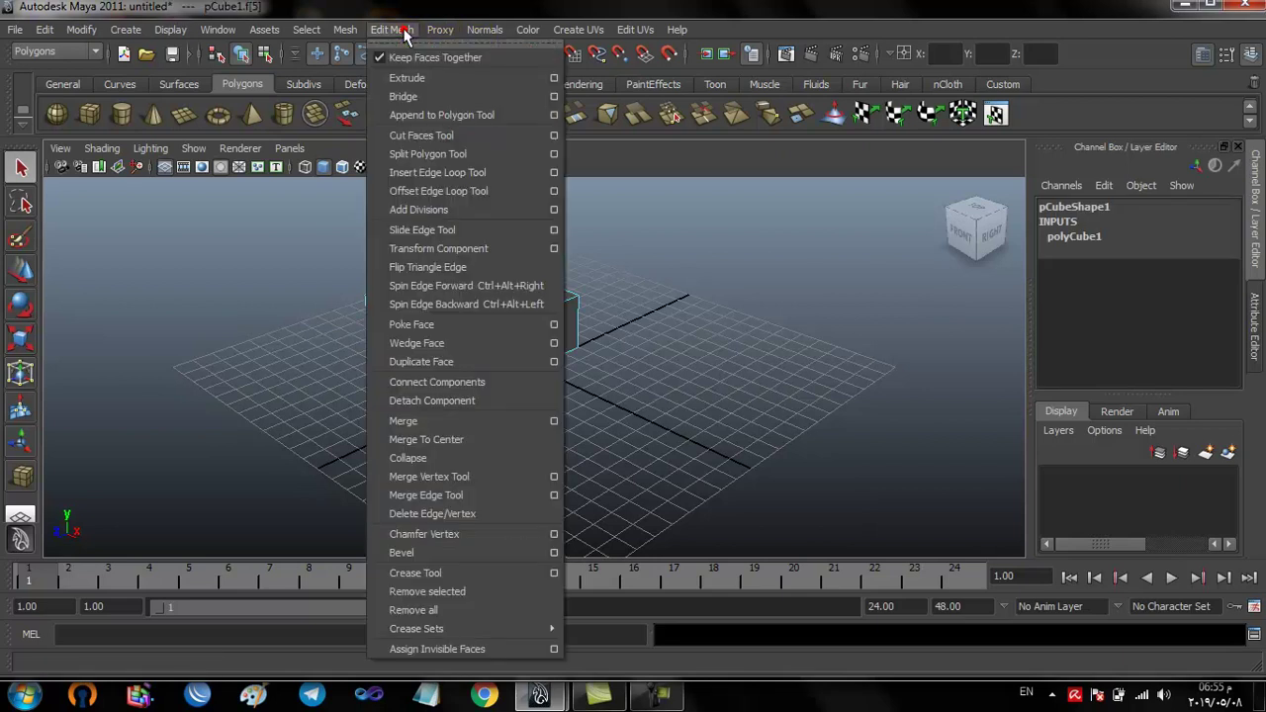
{"action": "left_click", "coordinate": [423, 79]}
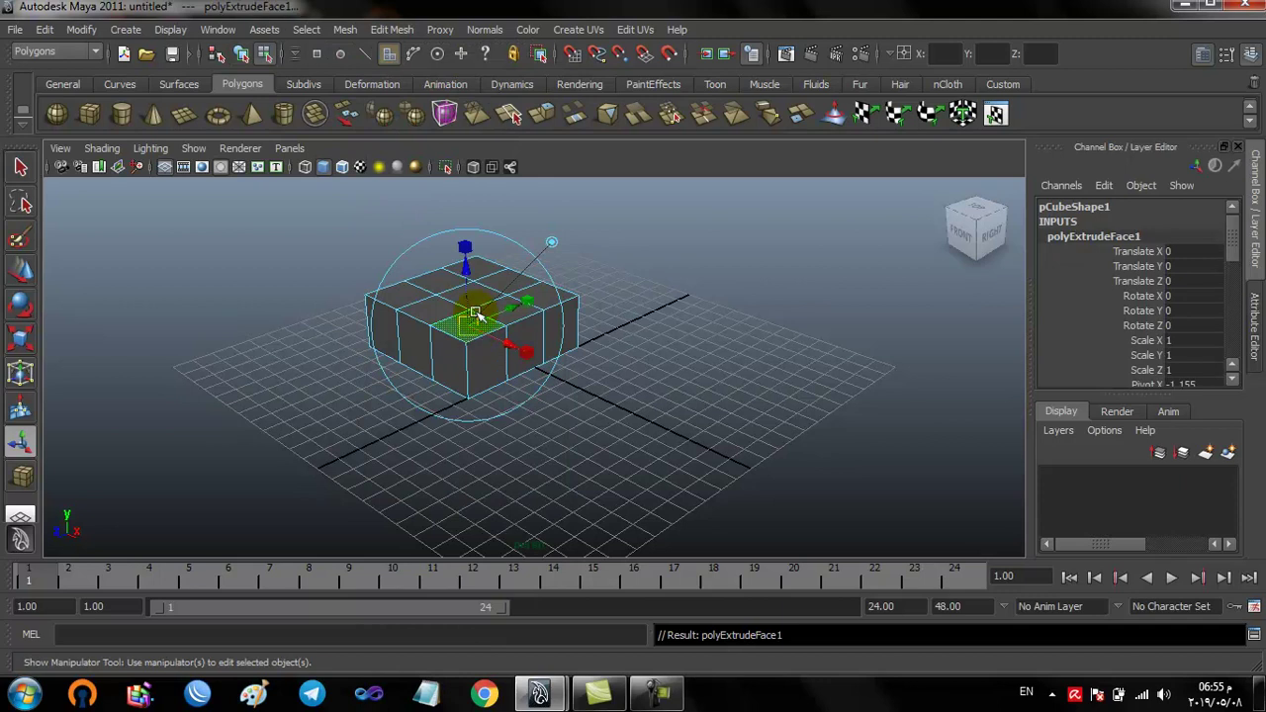
{"action": "left_click_drag", "start_coordinate": [466, 268], "coordinate": [464, 220]}
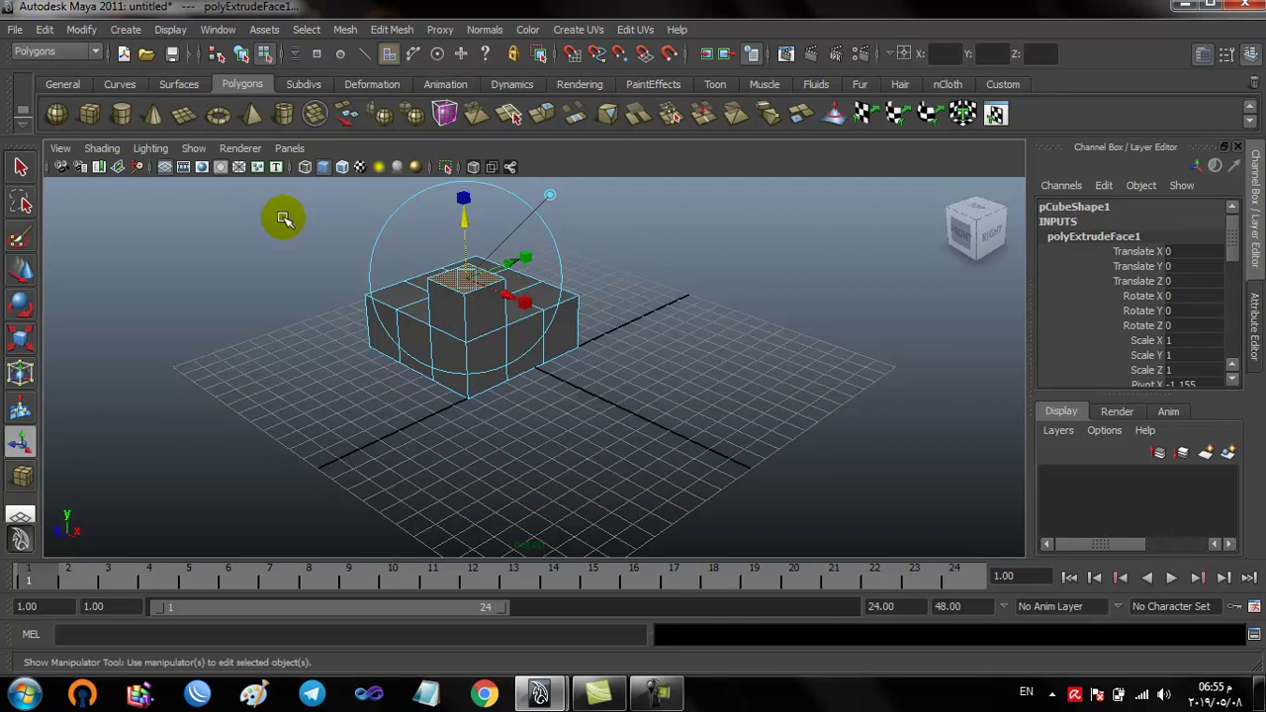
{"action": "left_click", "coordinate": [21, 172]}
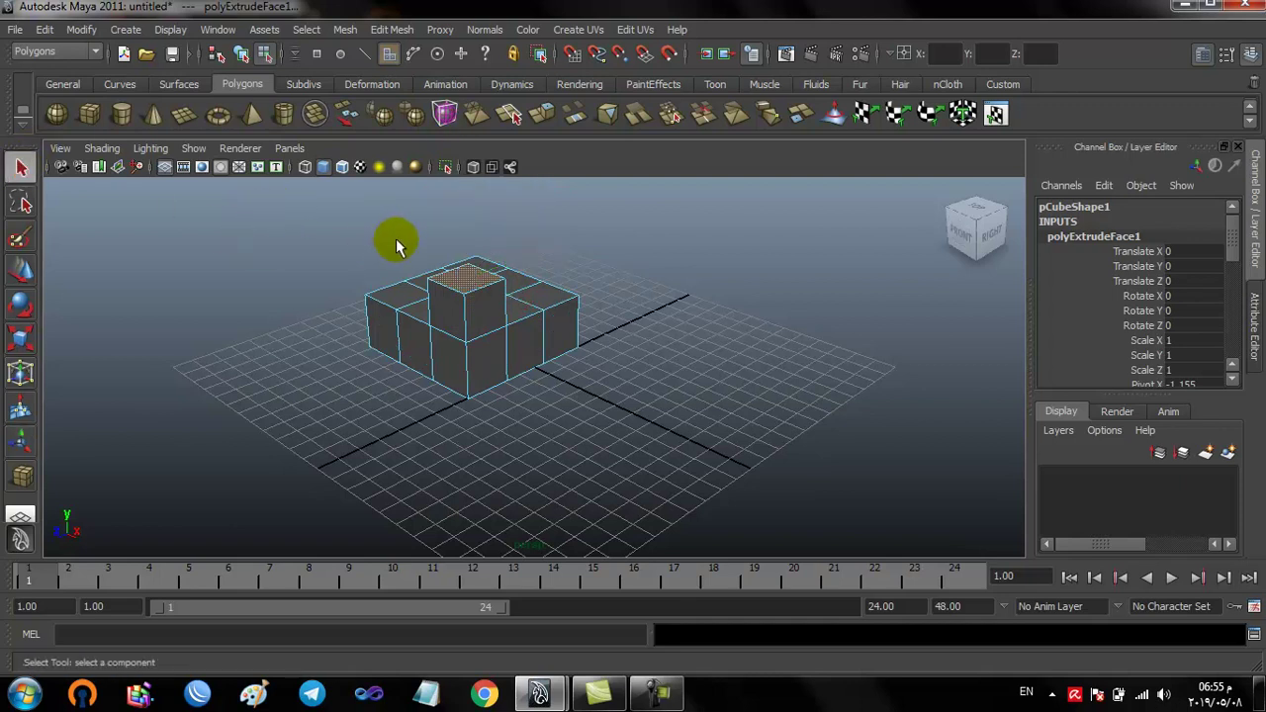
{"action": "right_click", "coordinate": [534, 313]}
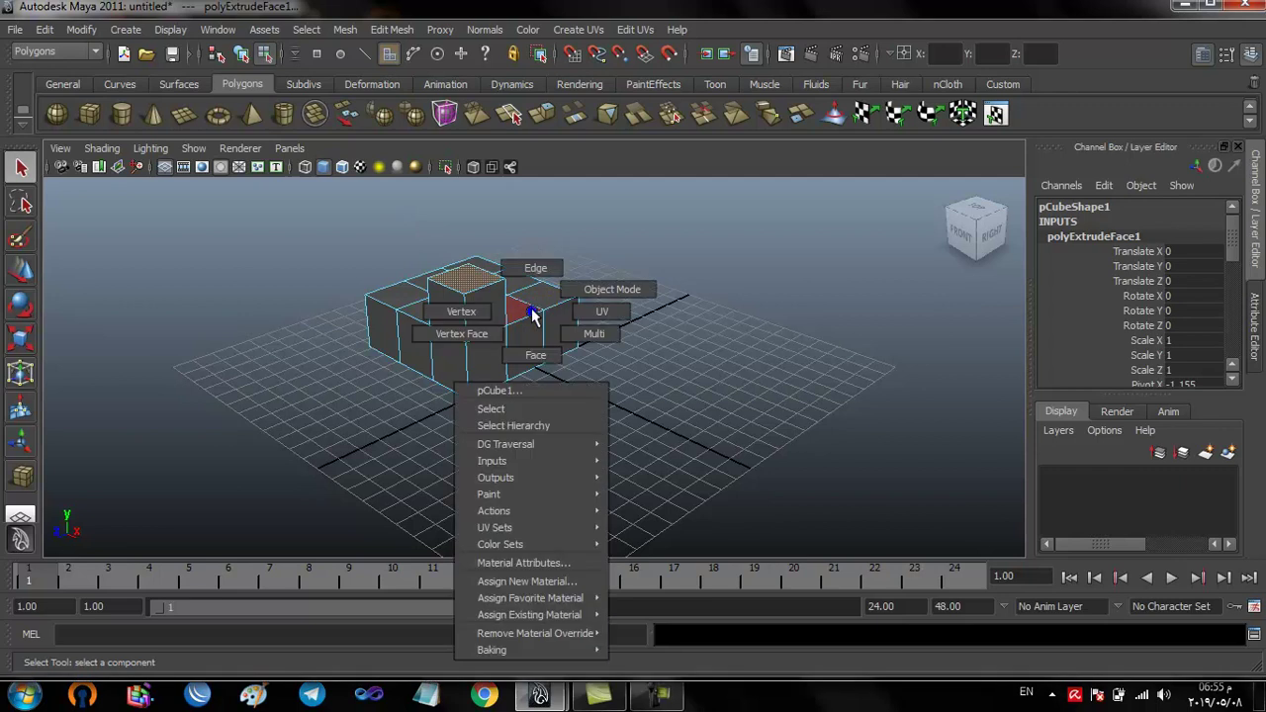
{"action": "left_click", "coordinate": [580, 295]}
{"action": "left_click", "coordinate": [463, 324]}
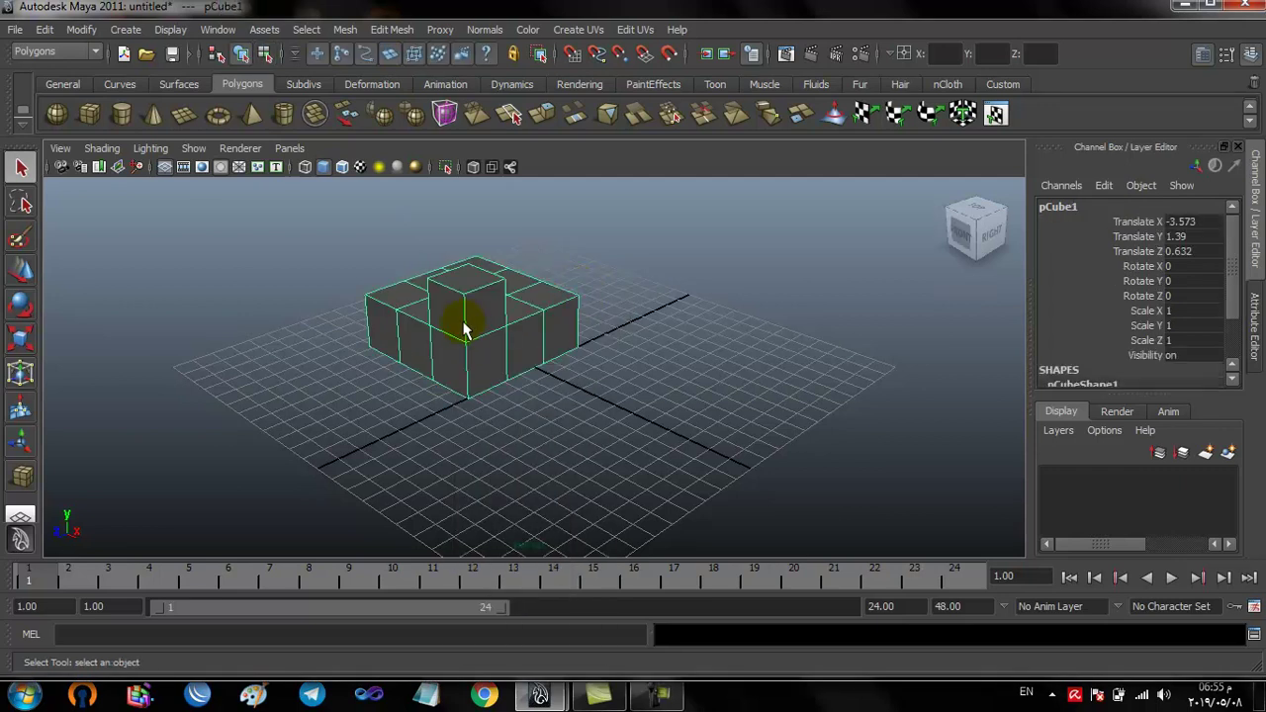
Use Duplicate Special with Translate X 2 and 4 copies to create pCube2–pCube5
{"action": "right_click_drag", "start_coordinate": [460, 317], "coordinate": [525, 292]}
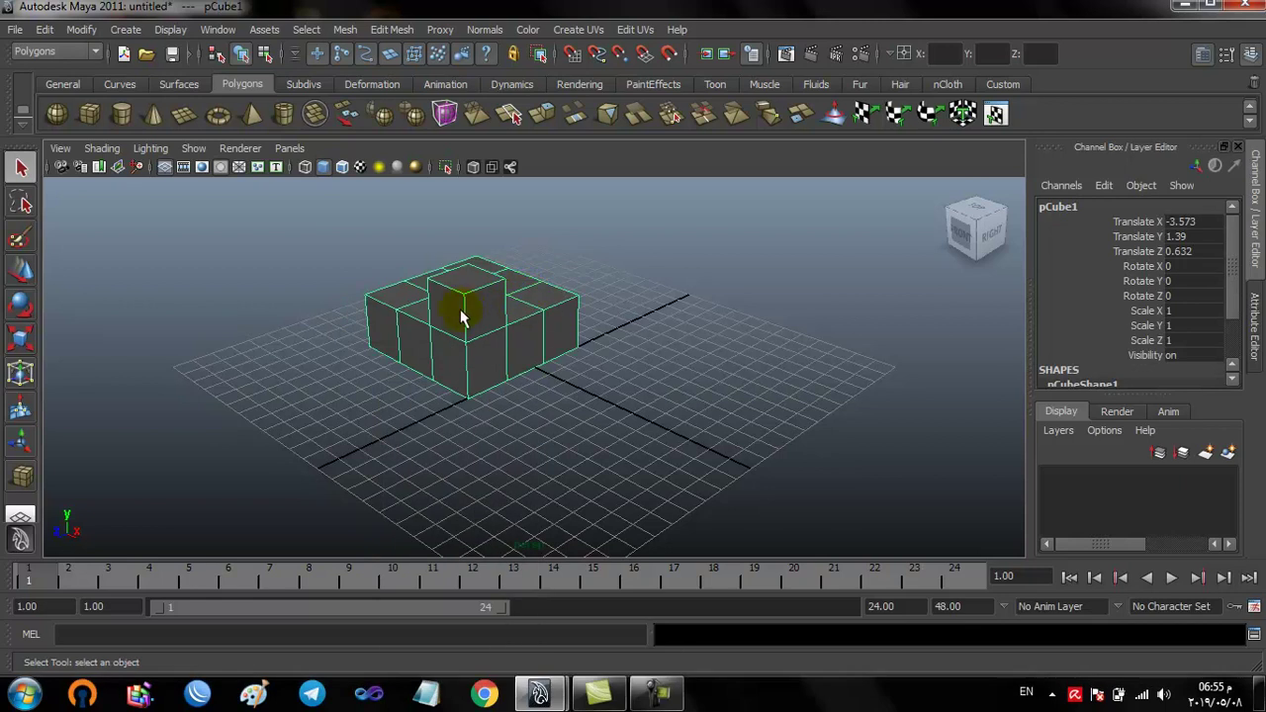
{"action": "left_click", "coordinate": [425, 280]}
{"action": "left_click", "coordinate": [45, 29]}
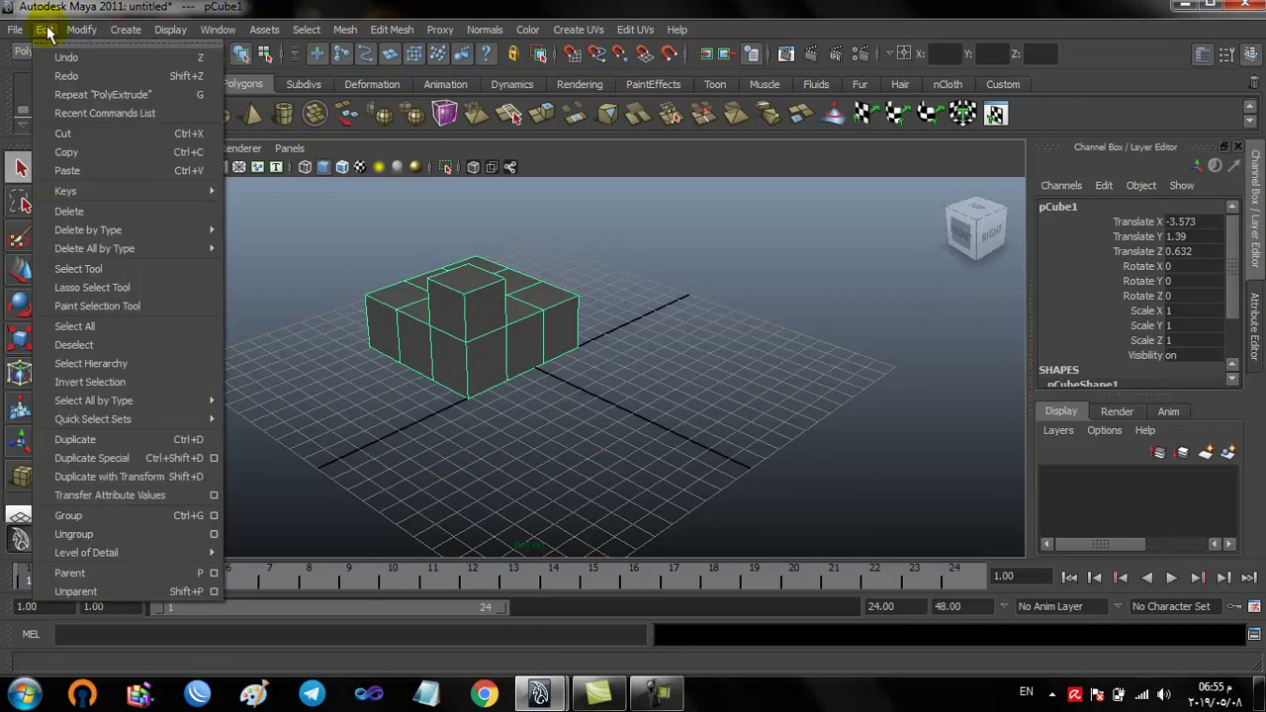
{"action": "left_click", "coordinate": [183, 460]}
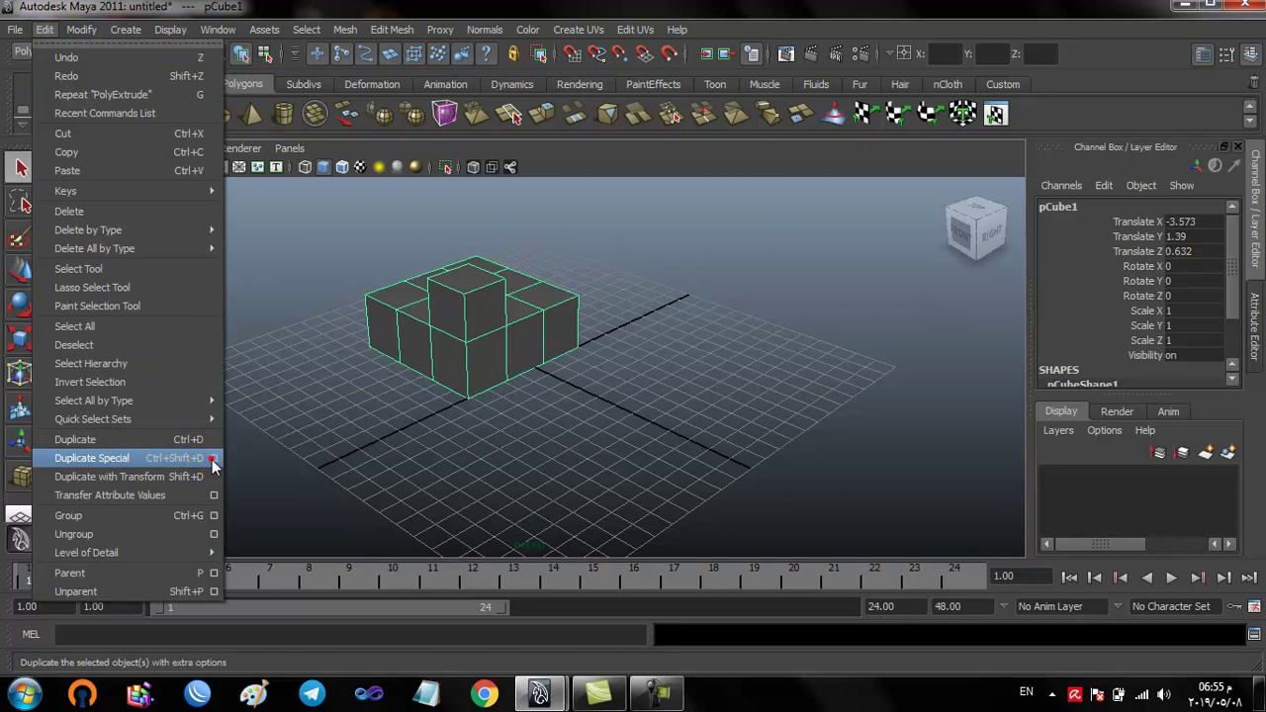
{"action": "left_click", "coordinate": [211, 459]}
{"action": "left_click", "coordinate": [802, 193]}
{"action": "left_click", "coordinate": [797, 303]}
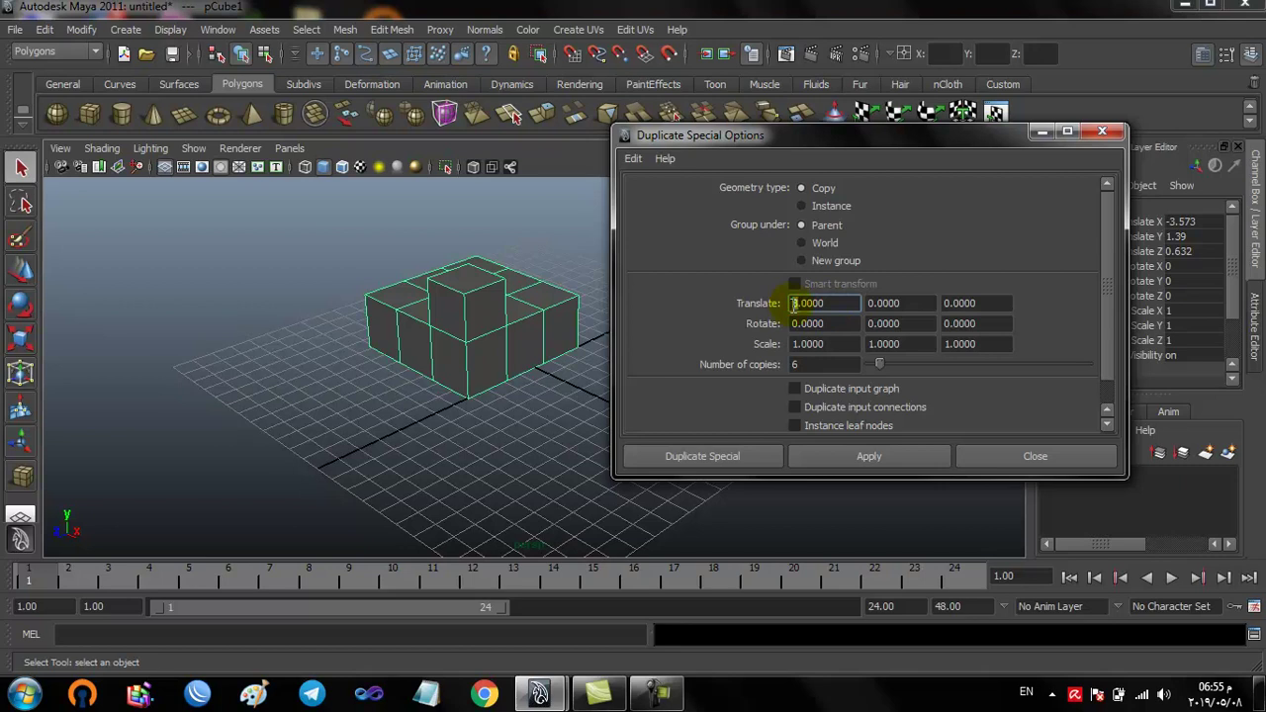
{"action": "left_click", "coordinate": [803, 364]}
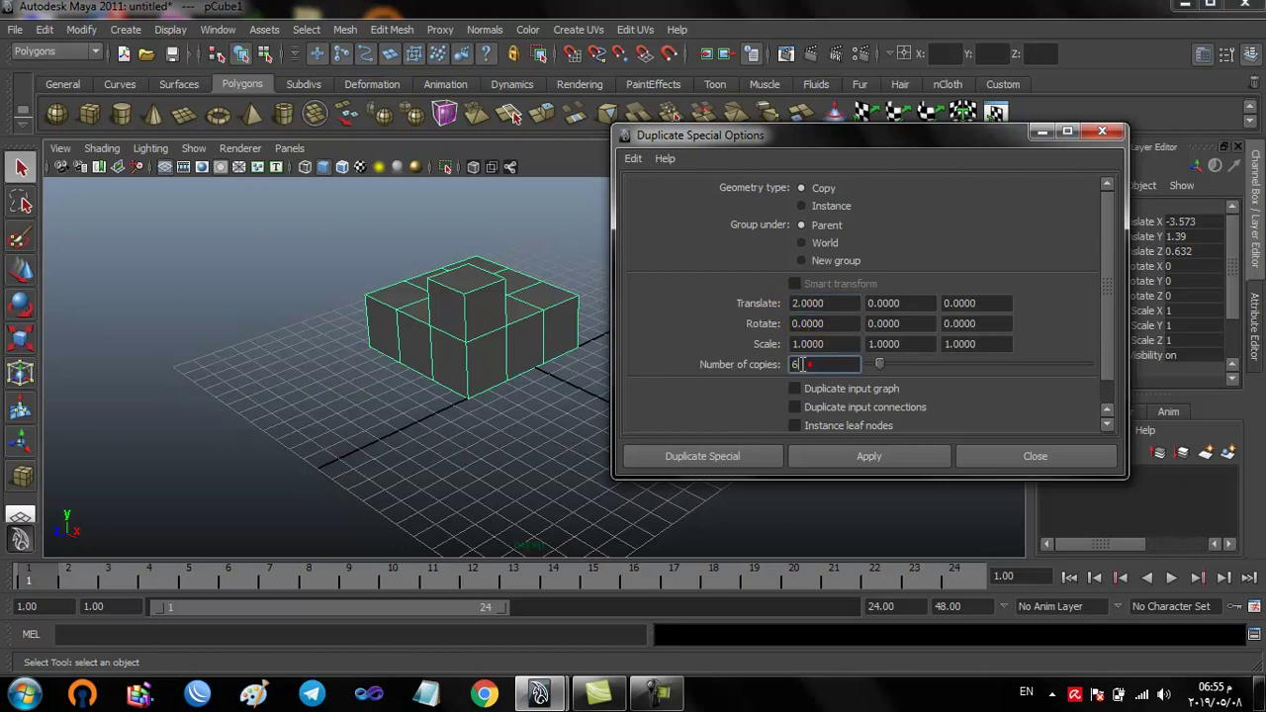
{"action": "left_click_drag", "start_coordinate": [862, 142], "coordinate": [979, 127]}
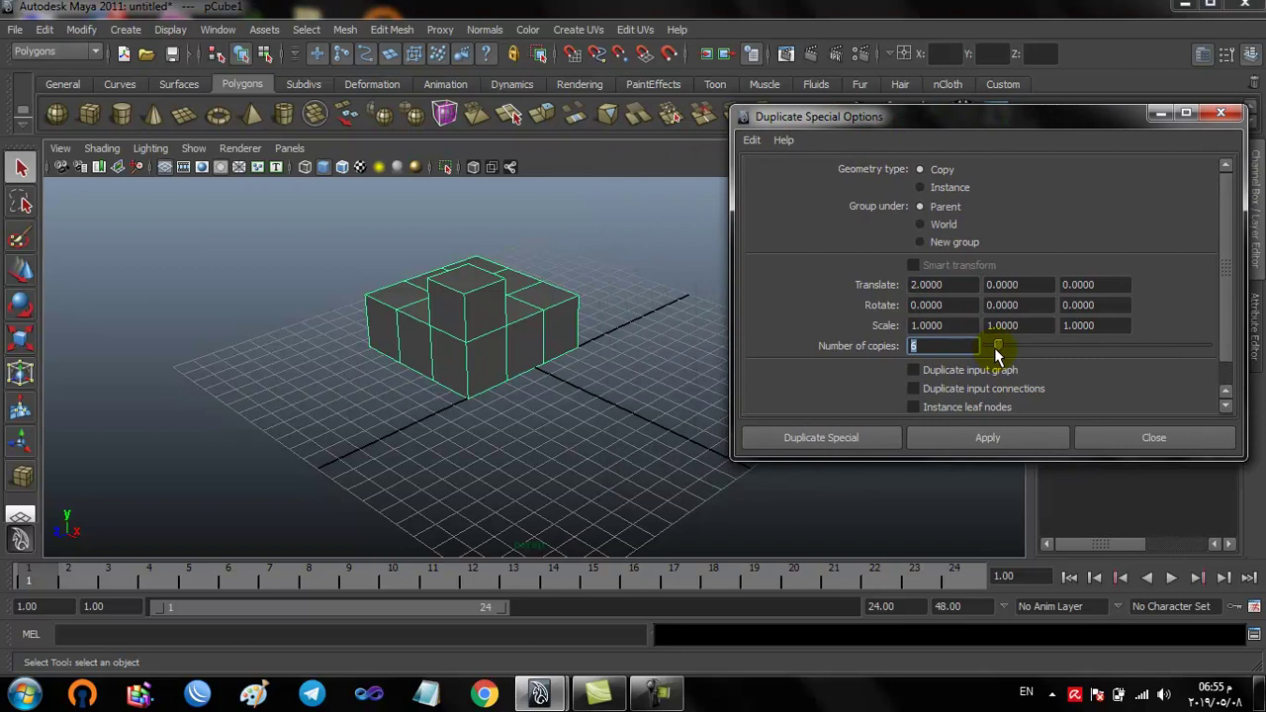
{"action": "type", "text": "4"}
{"action": "mouse_move", "coordinate": [995, 347]}
{"action": "left_mouse_down"}
{"action": "mouse_move", "coordinate": [1020, 353]}
{"action": "mouse_move", "coordinate": [995, 349]}
{"action": "left_mouse_up"}
{"action": "left_click", "coordinate": [1034, 436]}
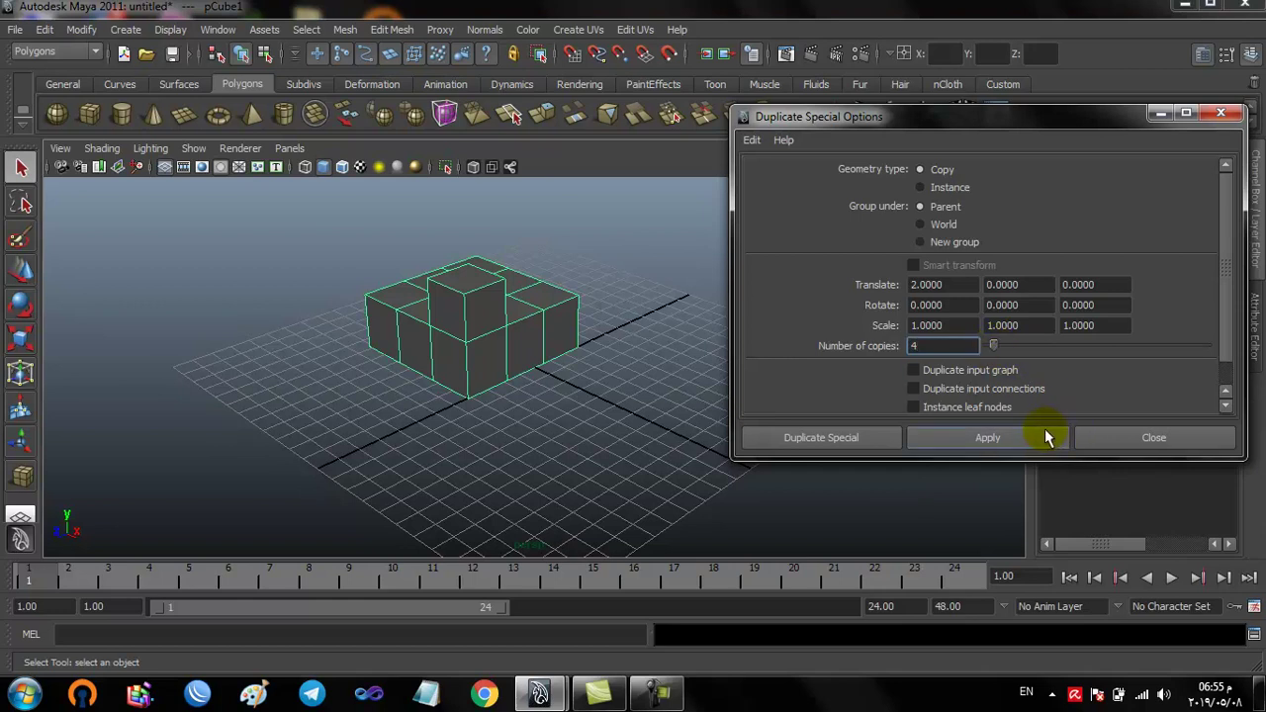
{"action": "left_click", "coordinate": [1126, 438]}
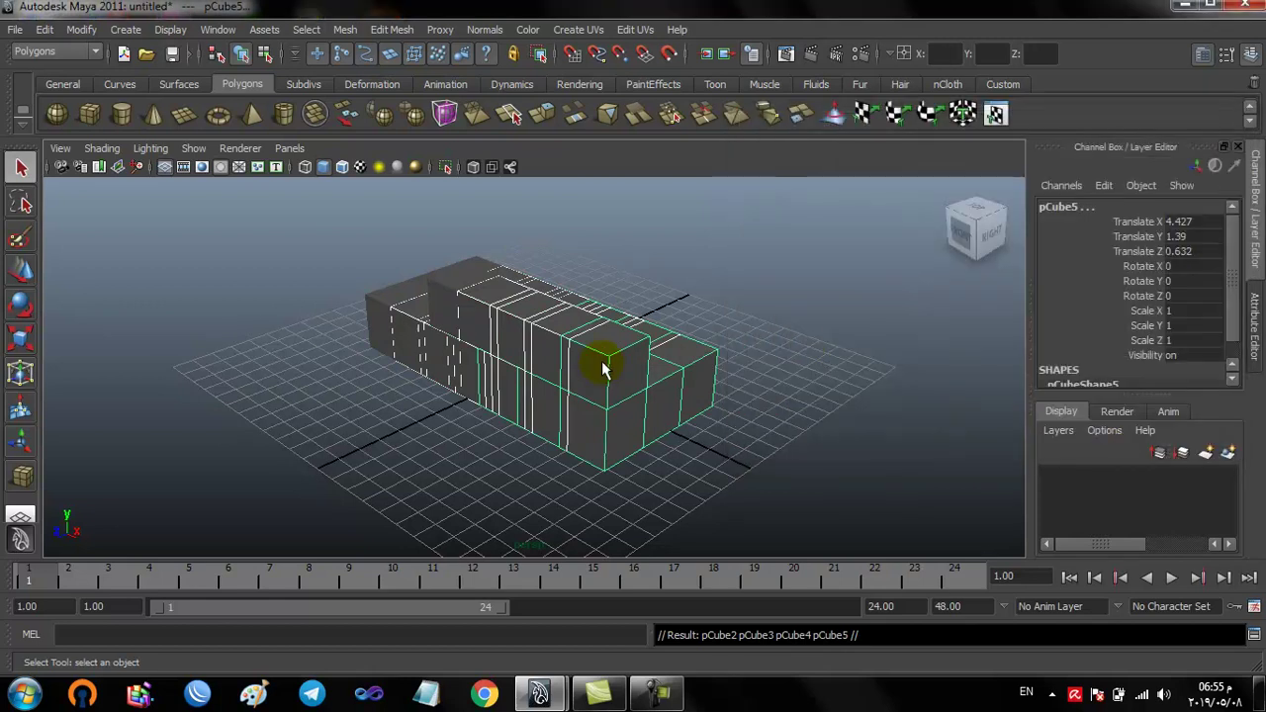
With the Move tool, shift pCube2 to the grid's left and reposition the original box
{"action": "left_click", "coordinate": [22, 273]}
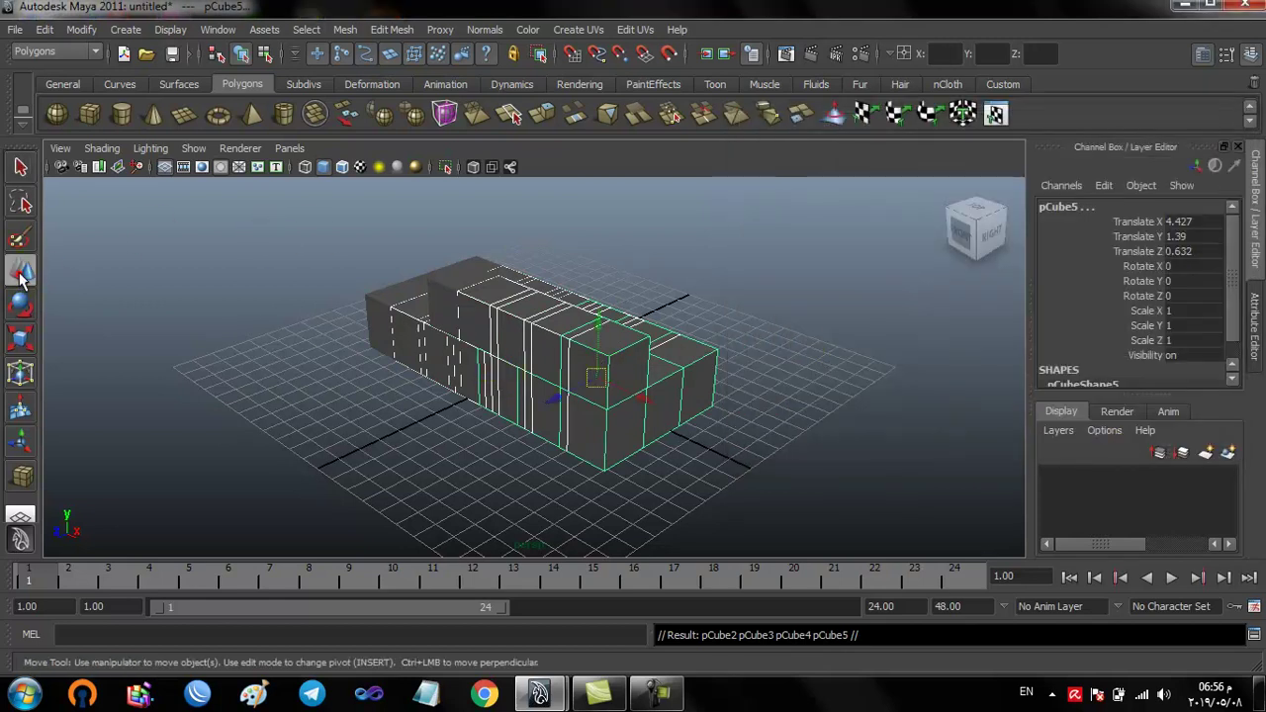
{"action": "mouse_move", "coordinate": [596, 378]}
{"action": "left_mouse_down"}
{"action": "mouse_move", "coordinate": [590, 393]}
{"action": "mouse_move", "coordinate": [769, 377]}
{"action": "left_mouse_up"}
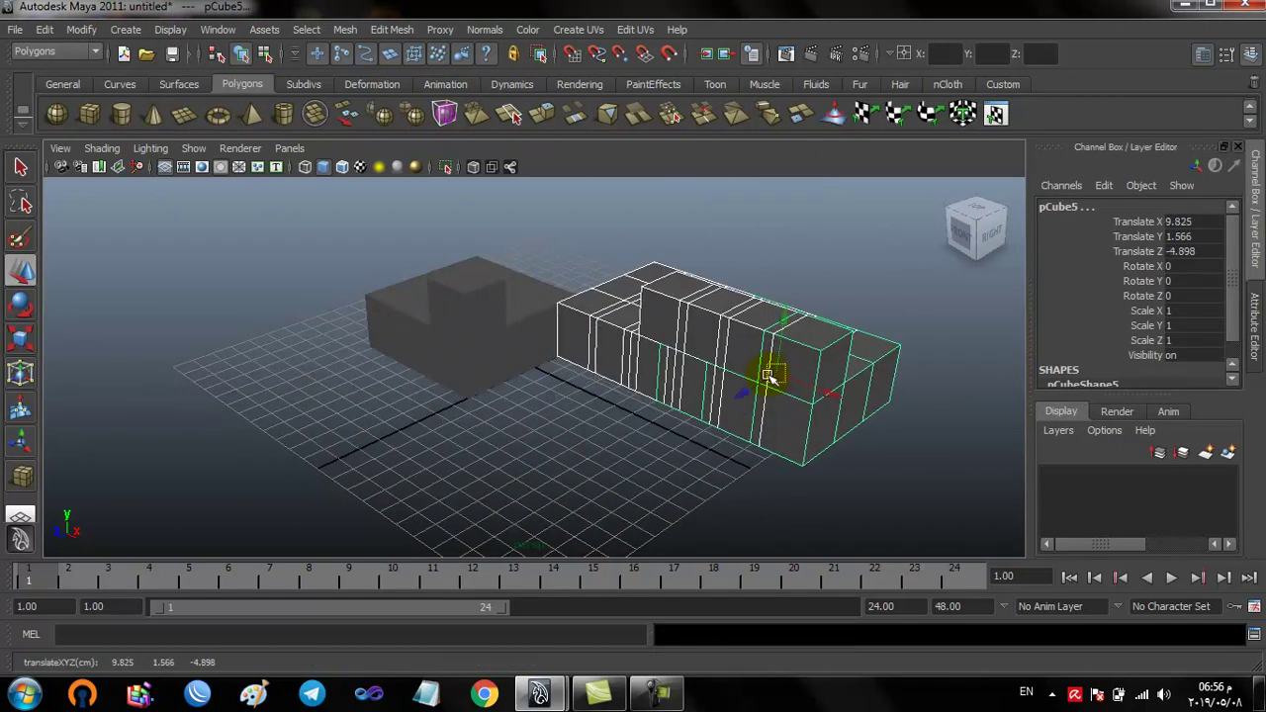
{"action": "left_click", "coordinate": [599, 320]}
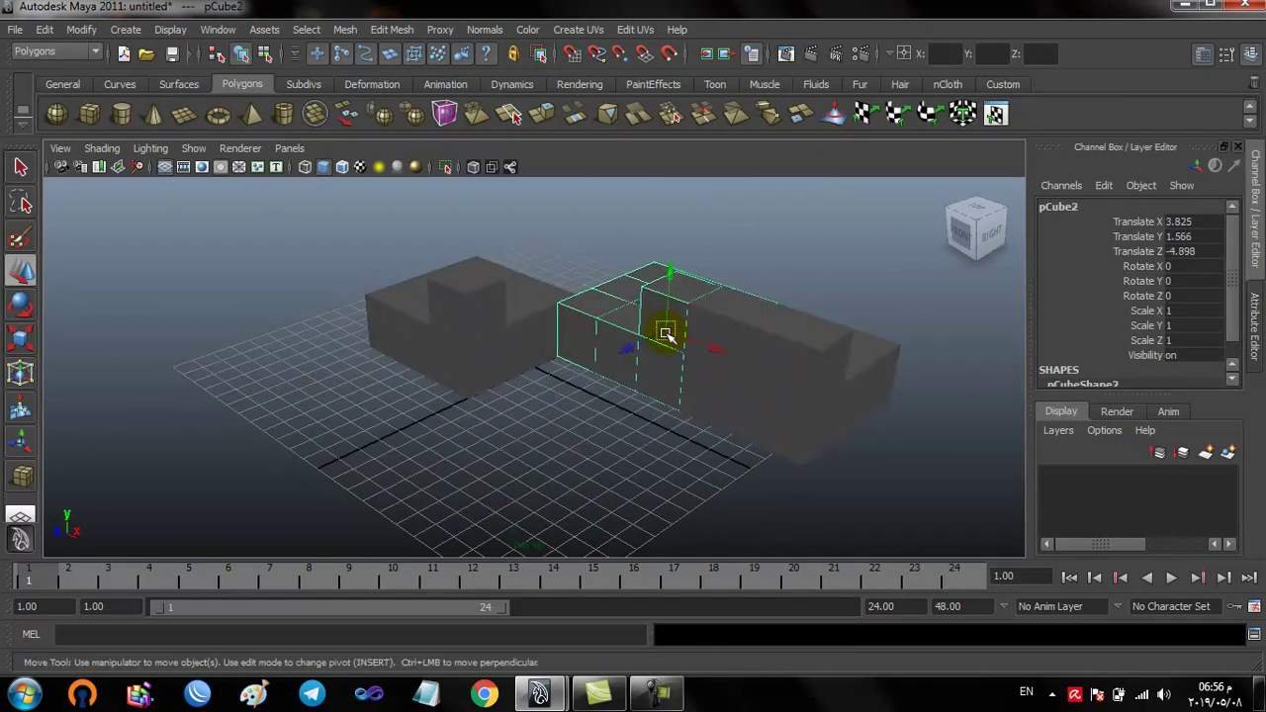
{"action": "left_click_drag", "start_coordinate": [666, 334], "coordinate": [265, 374]}
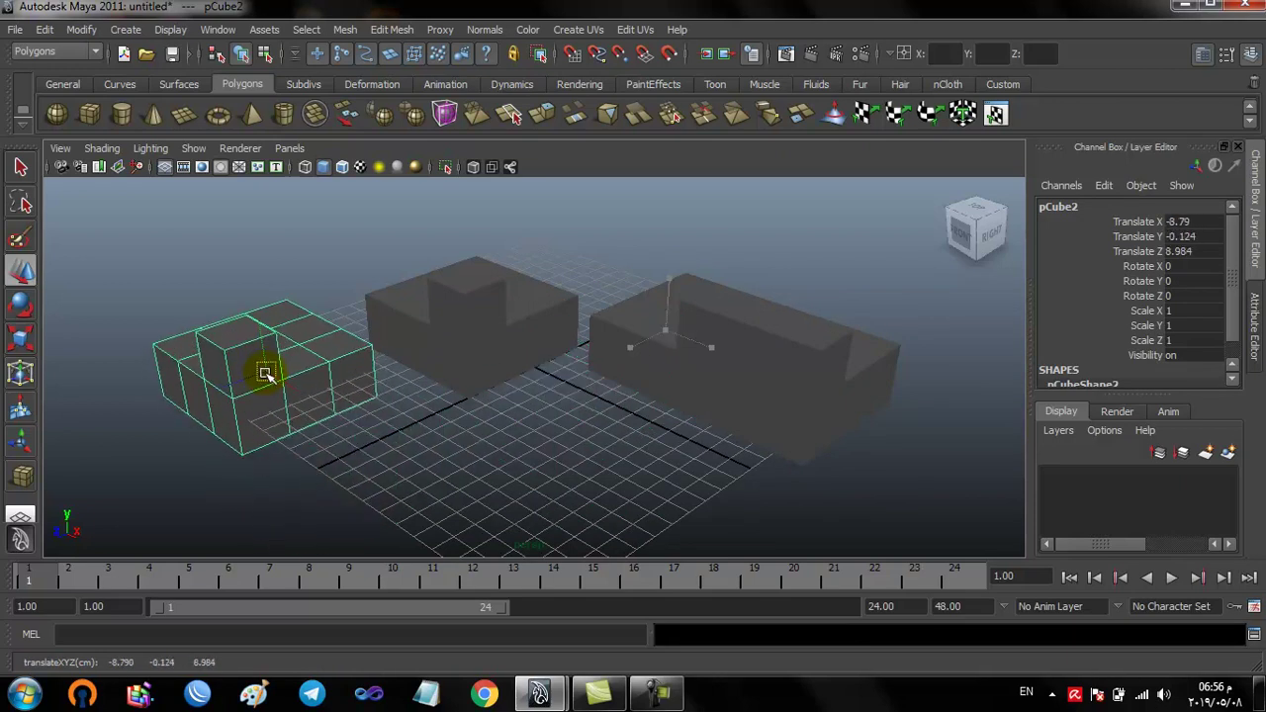
{"action": "left_click", "coordinate": [458, 362]}
{"action": "left_click_drag", "start_coordinate": [466, 320], "coordinate": [424, 289]}
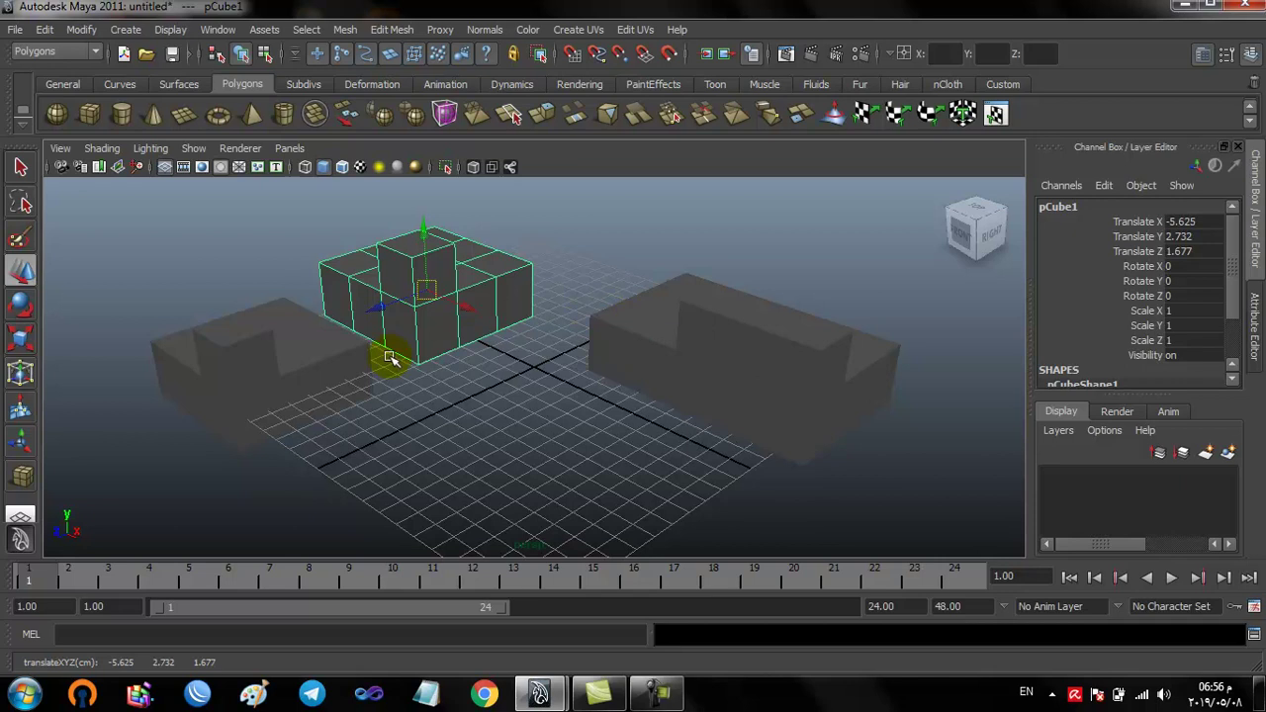
{"action": "left_click", "coordinate": [280, 366]}
{"action": "left_click_drag", "start_coordinate": [262, 365], "coordinate": [257, 333]}
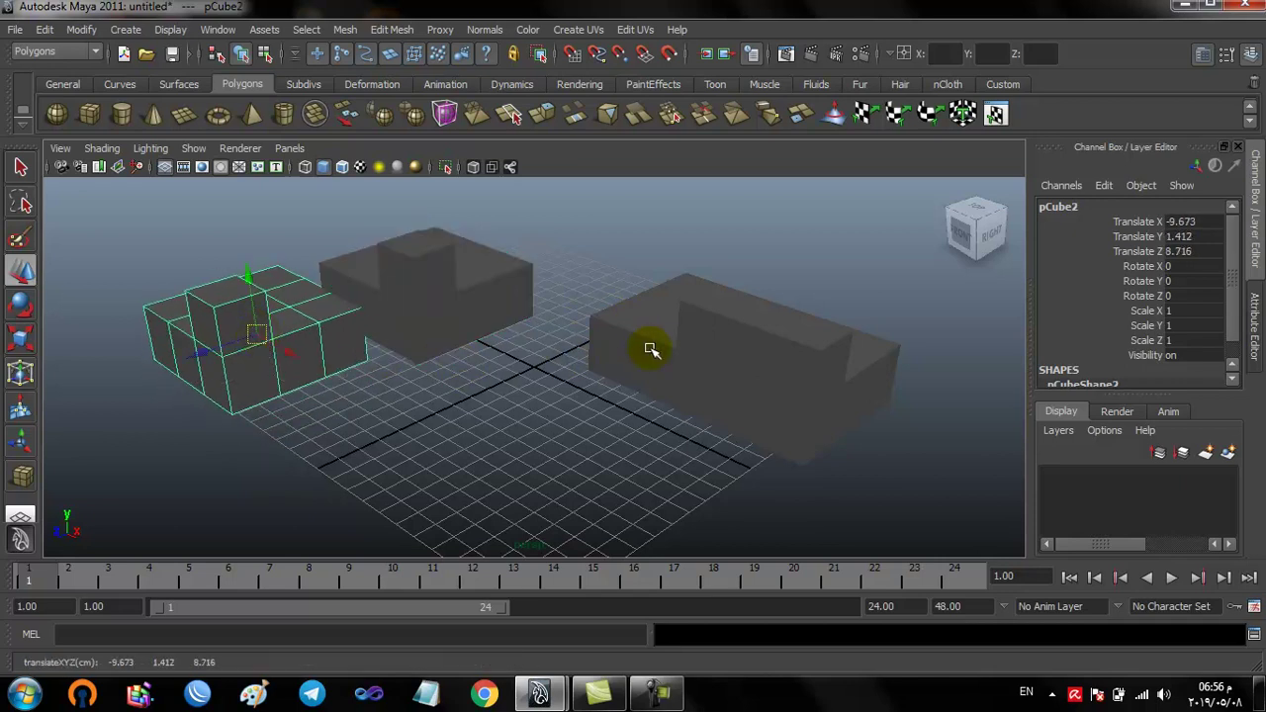
Move pCube4 to the front-left, pCube3 toward the middle and pCube5 toward the back right
{"action": "left_click", "coordinate": [693, 346]}
{"action": "left_click_drag", "start_coordinate": [730, 357], "coordinate": [372, 435]}
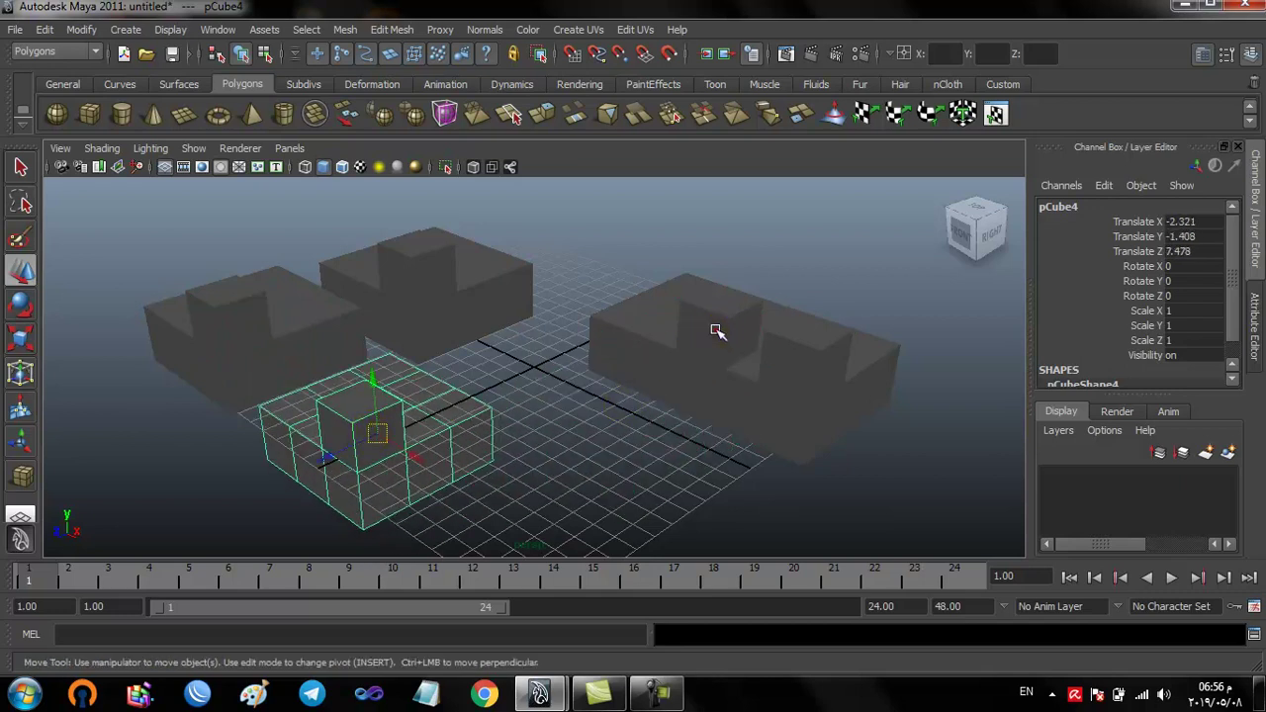
{"action": "left_click", "coordinate": [716, 332]}
{"action": "left_click_drag", "start_coordinate": [701, 345], "coordinate": [597, 349]}
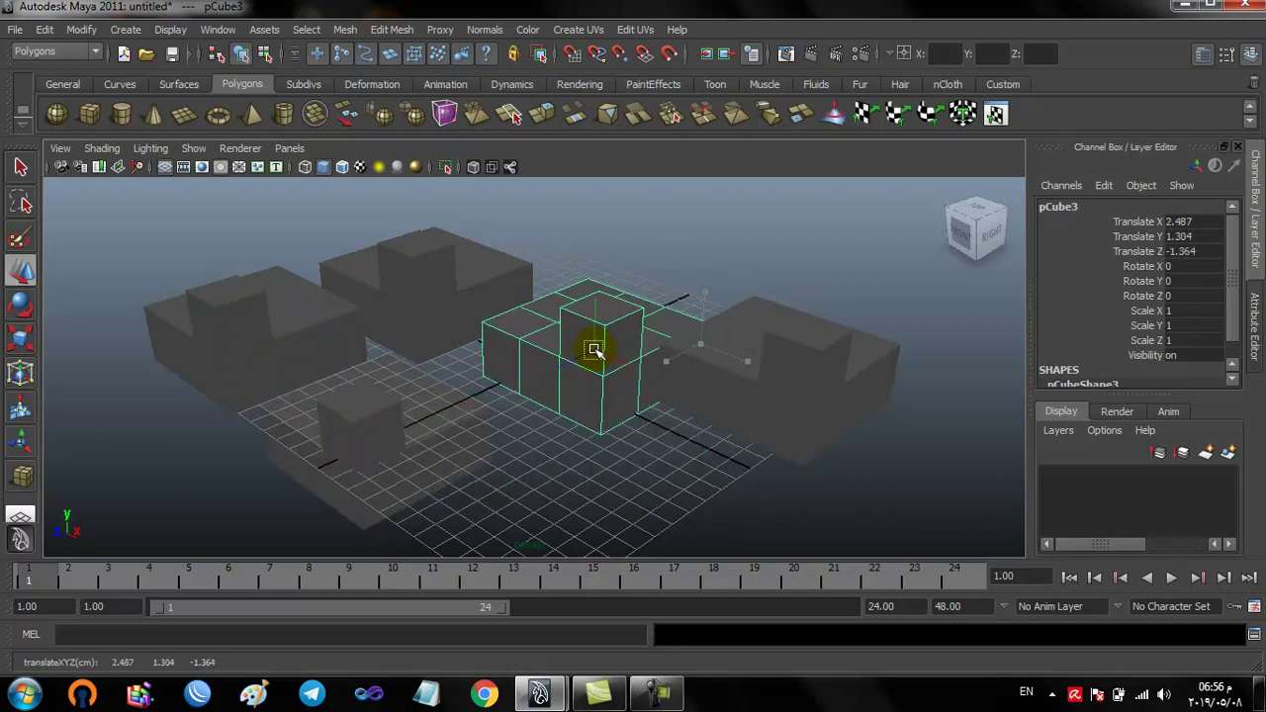
{"action": "left_click", "coordinate": [792, 379]}
{"action": "mouse_move", "coordinate": [792, 378]}
{"action": "left_mouse_down"}
{"action": "mouse_move", "coordinate": [679, 466]}
{"action": "mouse_move", "coordinate": [729, 444]}
{"action": "mouse_move", "coordinate": [800, 274]}
{"action": "left_mouse_up"}
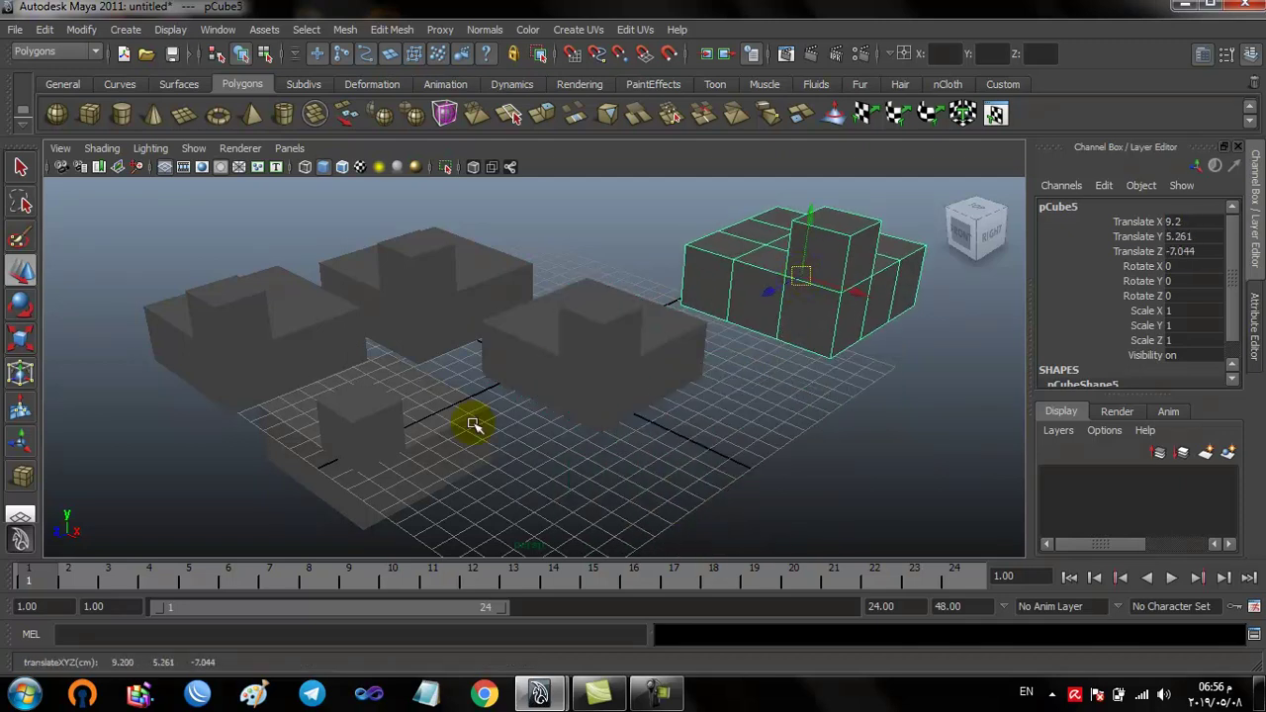
{"action": "left_click", "coordinate": [380, 445]}
{"action": "mouse_move", "coordinate": [374, 389]}
{"action": "left_mouse_down"}
{"action": "mouse_move", "coordinate": [370, 302]}
{"action": "mouse_move", "coordinate": [374, 314]}
{"action": "left_mouse_up"}
{"action": "left_click_drag", "start_coordinate": [406, 387], "coordinate": [467, 471]}
{"action": "mouse_move", "coordinate": [410, 438]}
{"action": "left_mouse_down"}
{"action": "mouse_move", "coordinate": [376, 446]}
{"action": "mouse_move", "coordinate": [380, 457]}
{"action": "left_mouse_up"}
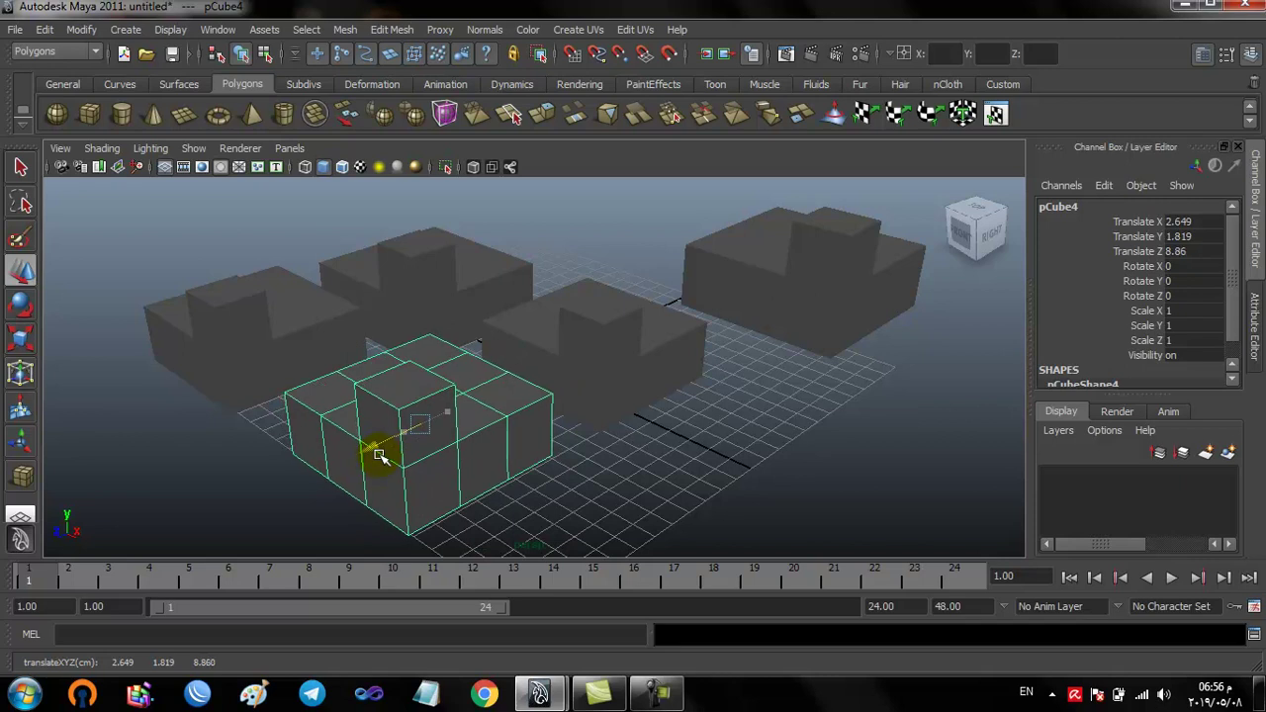
Place pCube5 at X 2.543, Z -9.52, then marquee-select all five blocks
{"action": "left_click", "coordinate": [800, 287]}
{"action": "mouse_move", "coordinate": [808, 274]}
{"action": "left_mouse_down"}
{"action": "mouse_move", "coordinate": [780, 256]}
{"action": "mouse_move", "coordinate": [781, 237]}
{"action": "mouse_move", "coordinate": [772, 283]}
{"action": "mouse_move", "coordinate": [808, 354]}
{"action": "left_mouse_up"}
{"action": "left_click_drag", "start_coordinate": [730, 359], "coordinate": [769, 329]}
{"action": "left_click_drag", "start_coordinate": [856, 335], "coordinate": [777, 300]}
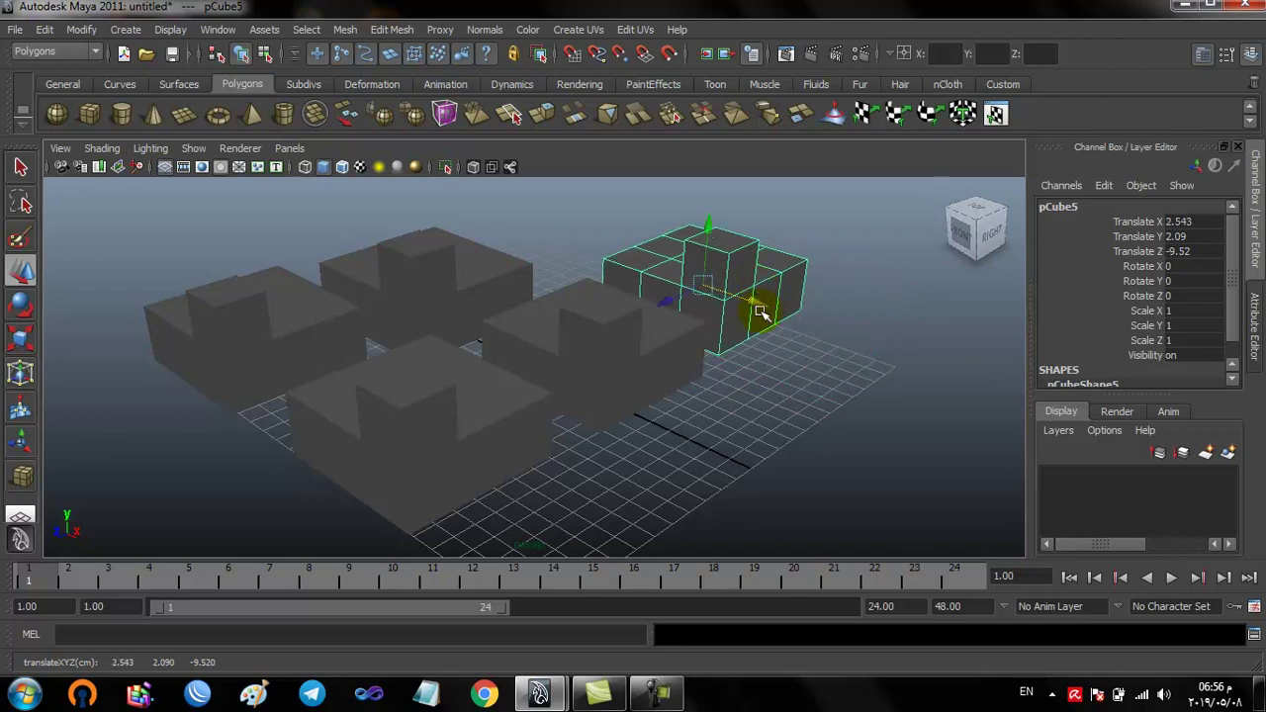
{"action": "left_click", "coordinate": [758, 396]}
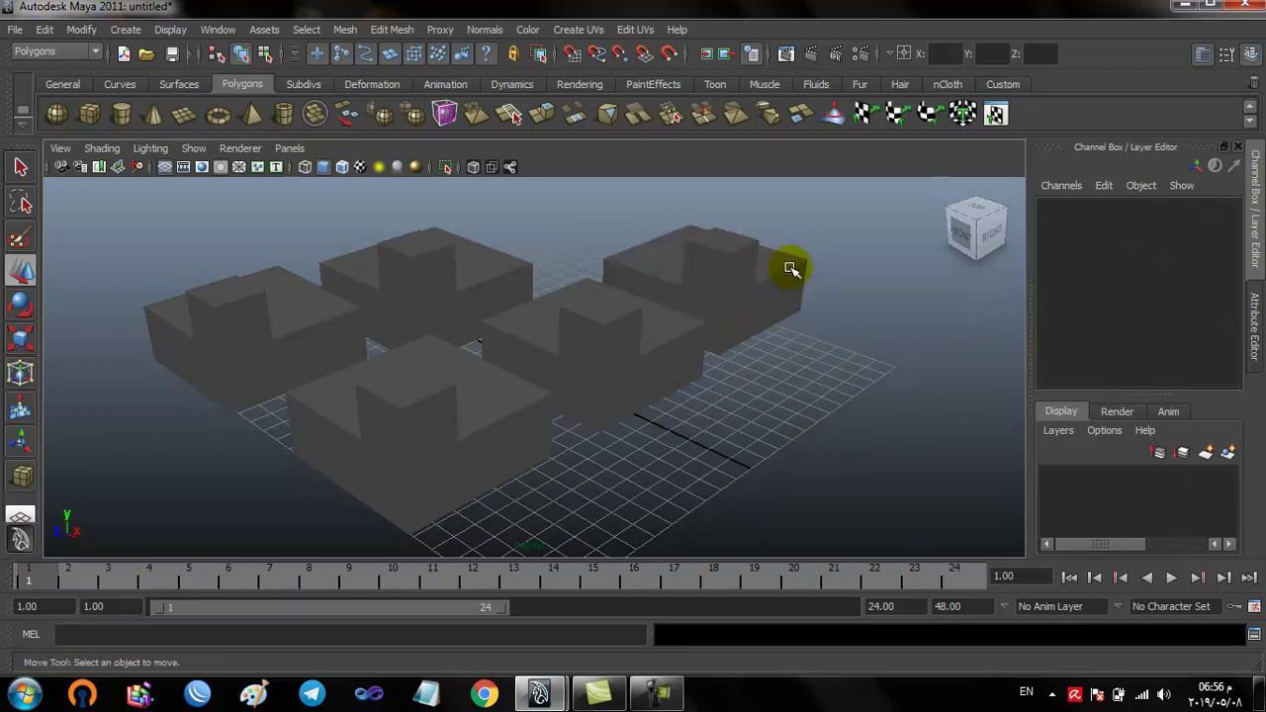
{"action": "left_click_drag", "start_coordinate": [851, 234], "coordinate": [219, 474]}
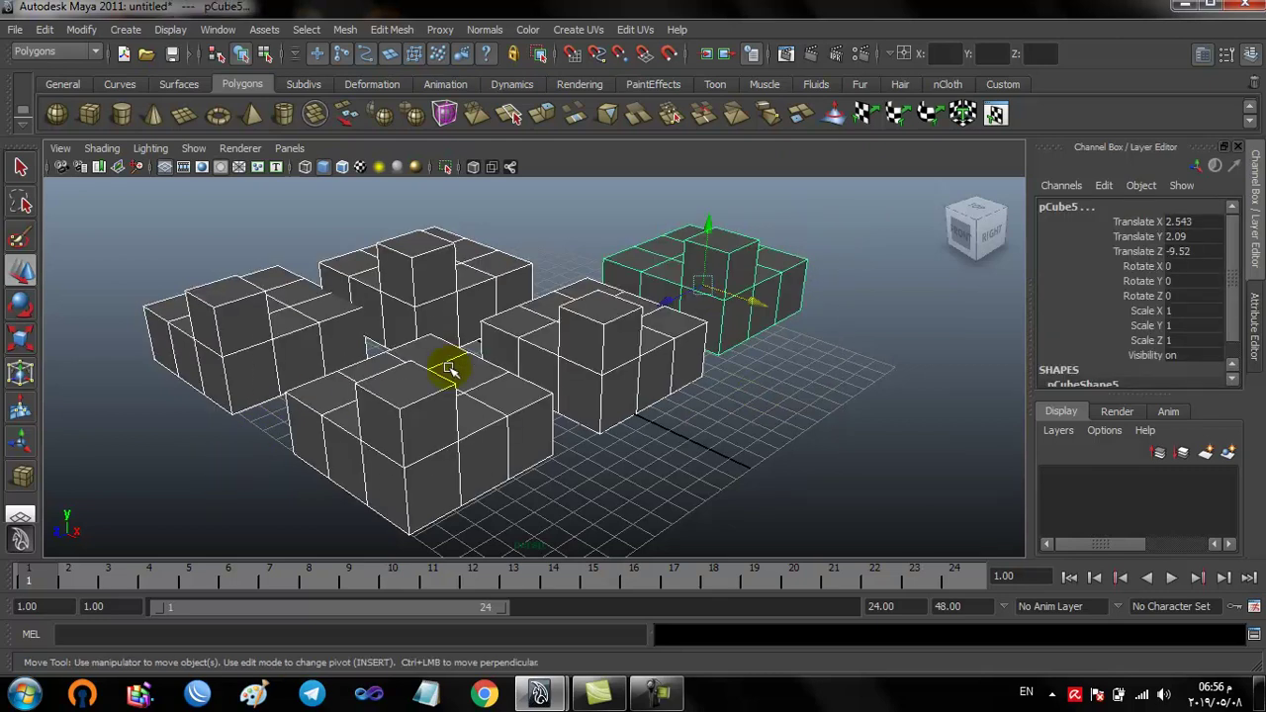
Delete all blocks and draw a new polygon cube, pCube1, standing at Translate Y 3.302
{"action": "key", "text": "Delete"}
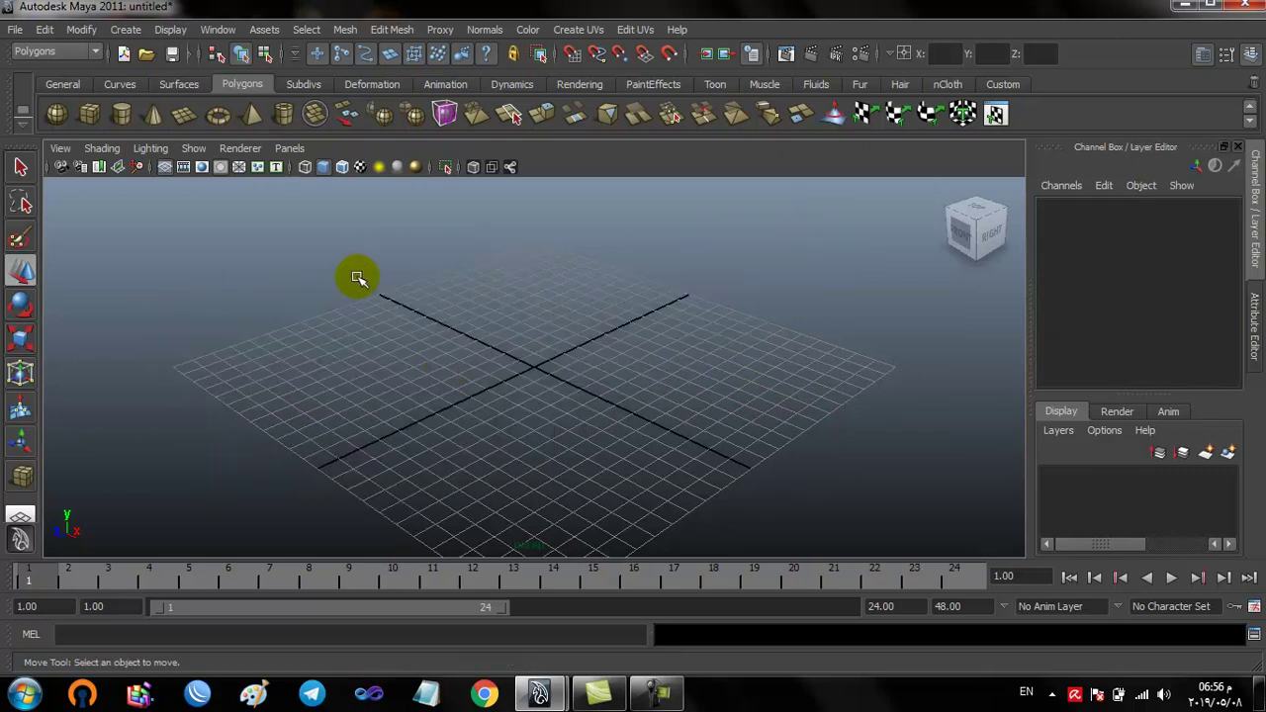
{"action": "left_click", "coordinate": [91, 117]}
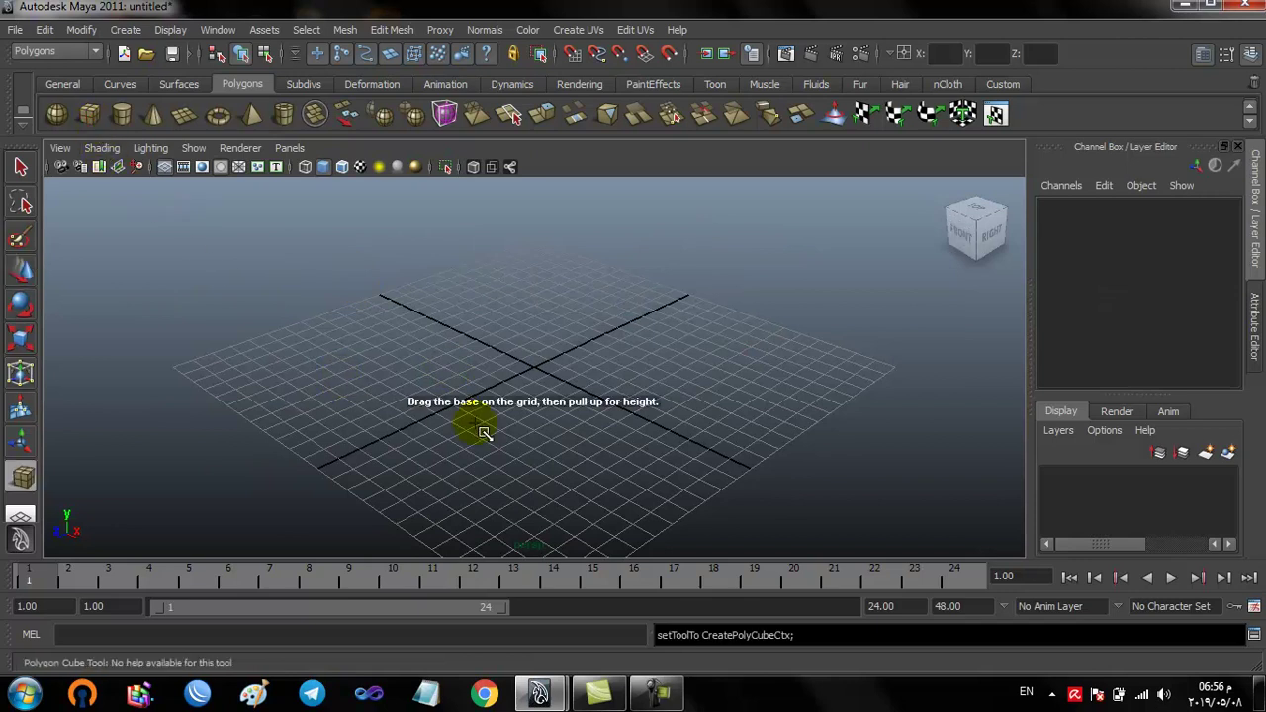
{"action": "left_click_drag", "start_coordinate": [413, 399], "coordinate": [554, 381]}
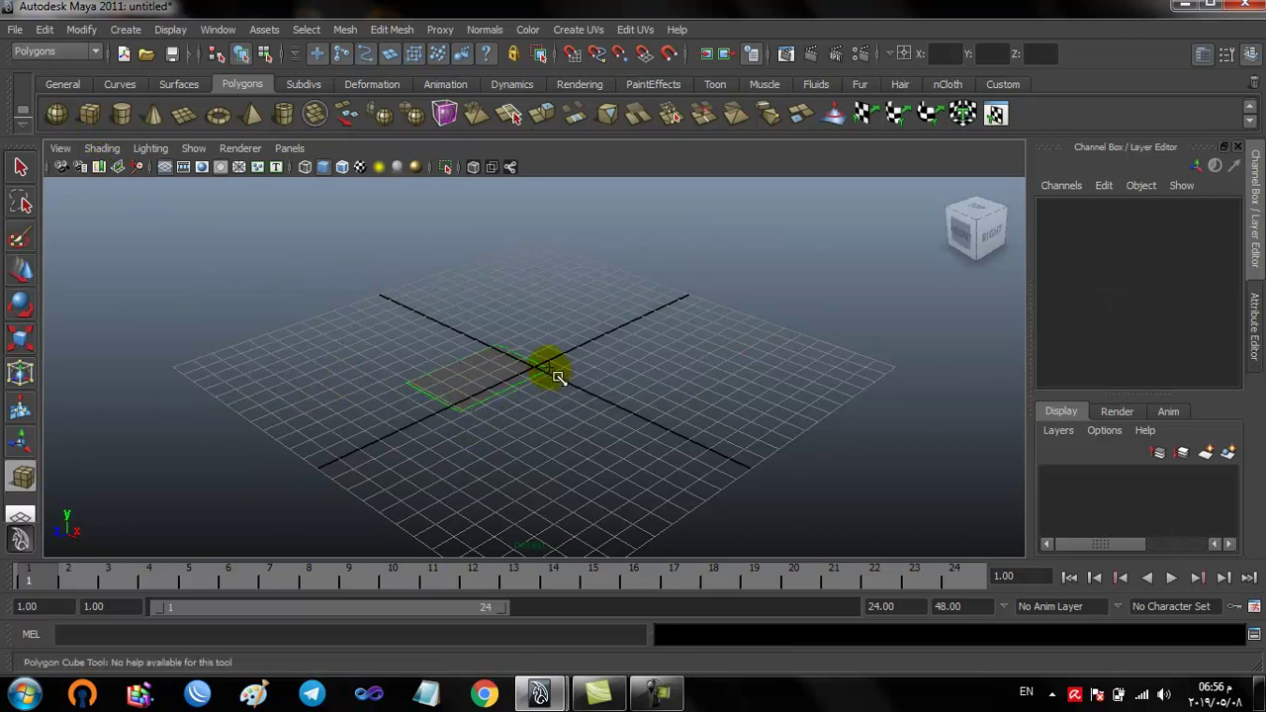
{"action": "mouse_move", "coordinate": [551, 377]}
{"action": "left_mouse_down"}
{"action": "mouse_move", "coordinate": [571, 372]}
{"action": "mouse_move", "coordinate": [544, 254]}
{"action": "left_mouse_up"}
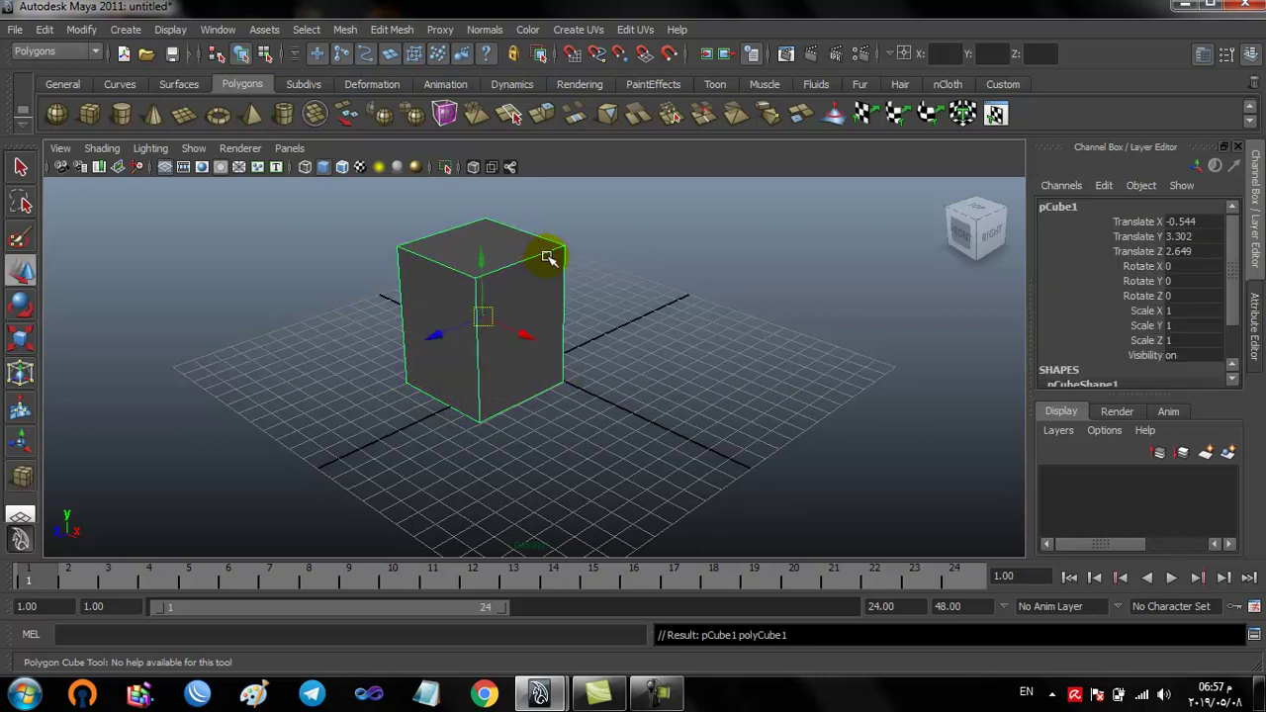
{"action": "right_click", "coordinate": [509, 244]}
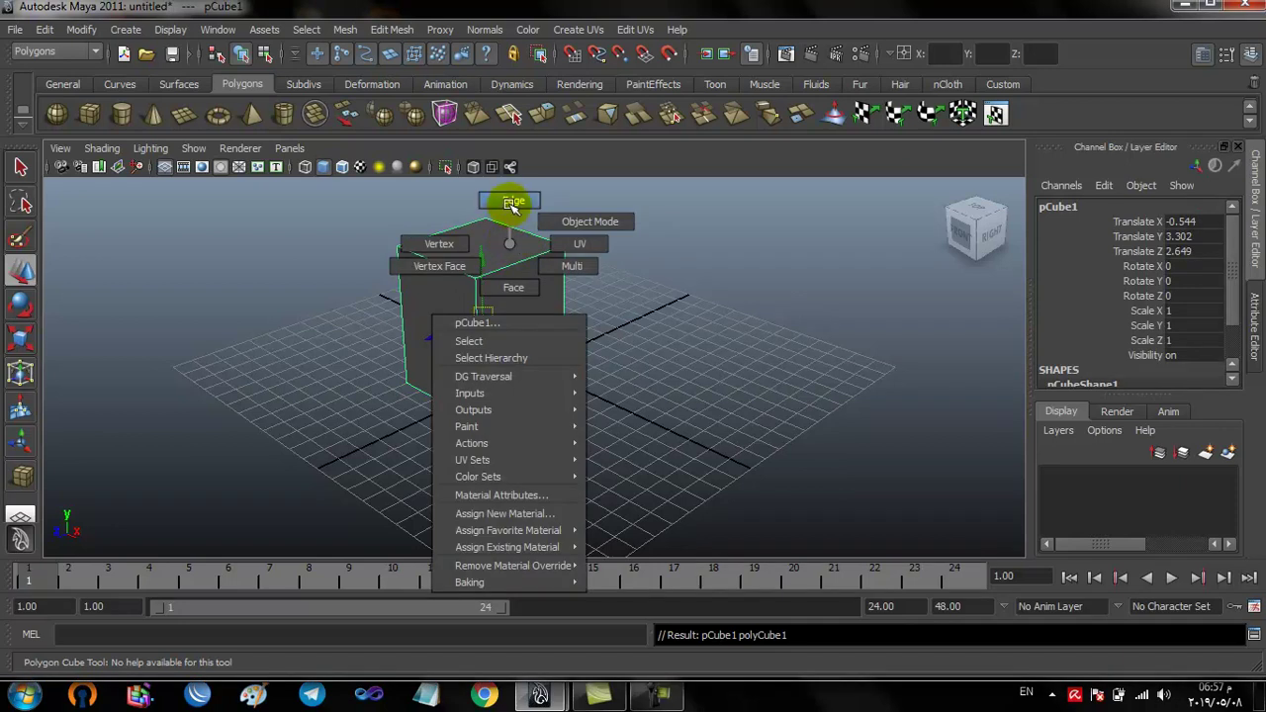
Bevel two selected top edges with an Absolute offset of width 5
{"action": "left_click", "coordinate": [512, 201]}
{"action": "left_click", "coordinate": [514, 229]}
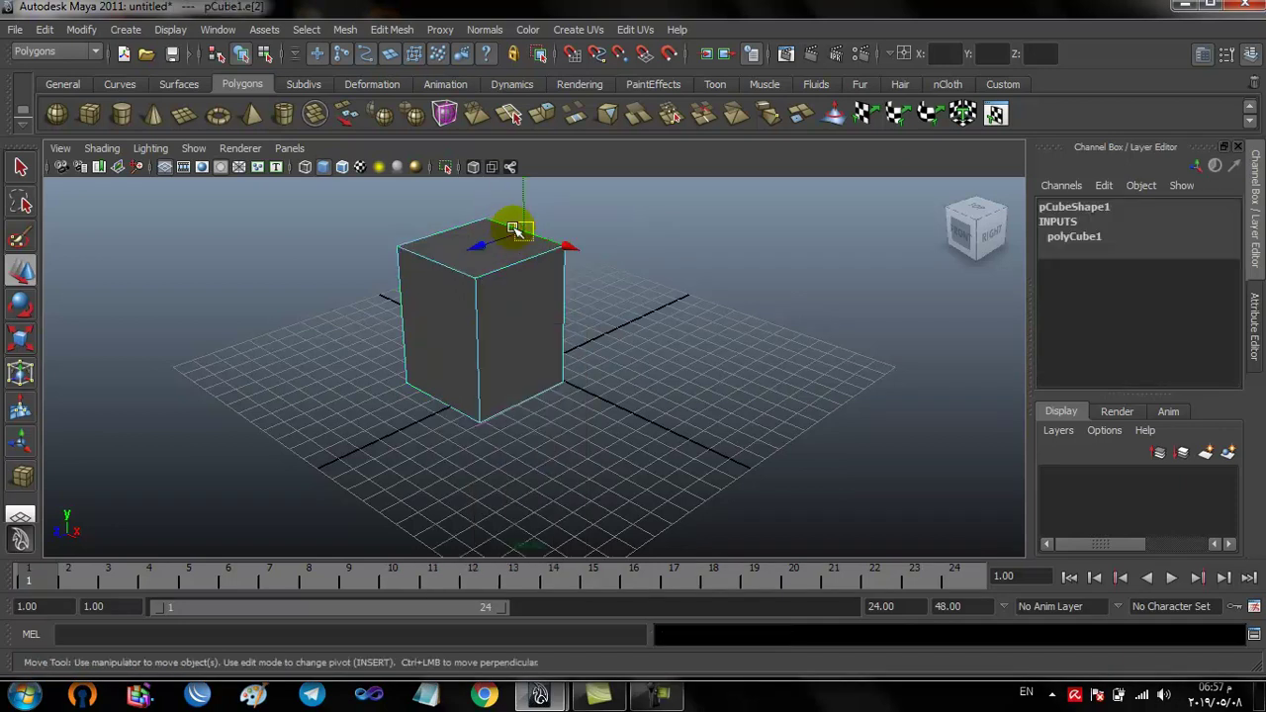
{"action": "left_click", "coordinate": [430, 259], "text": "shift"}
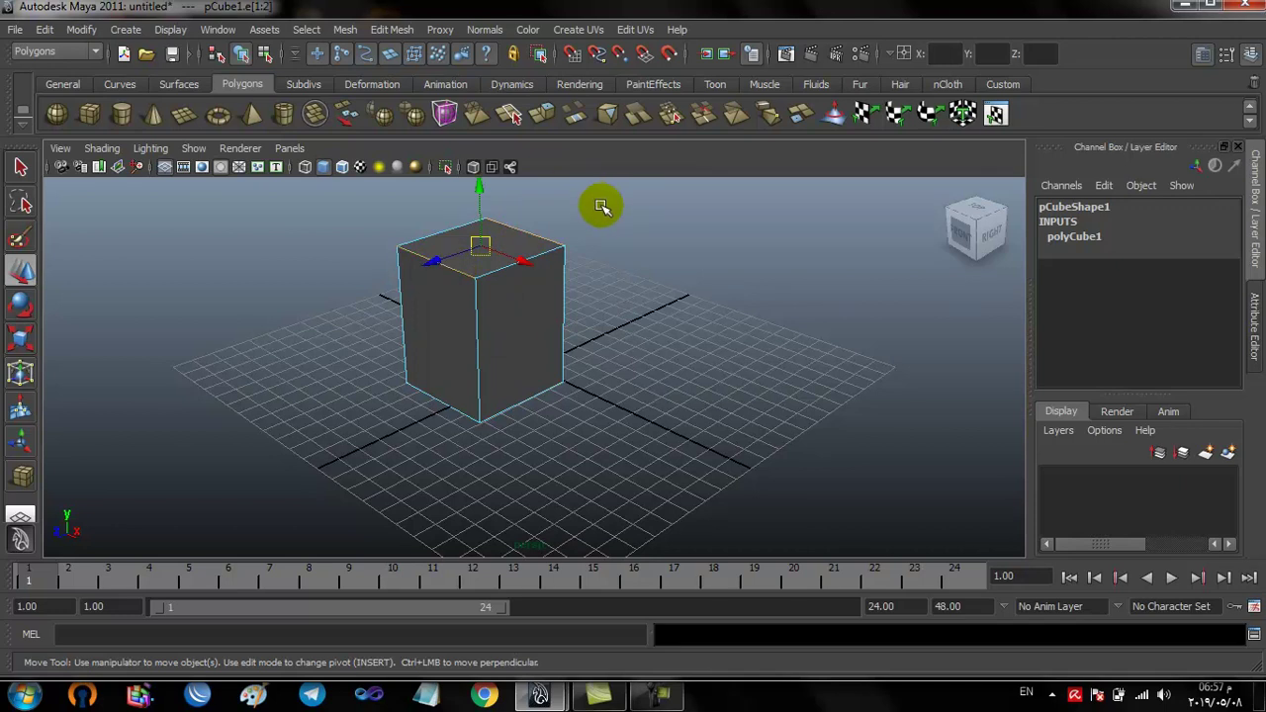
{"action": "left_click", "coordinate": [46, 29]}
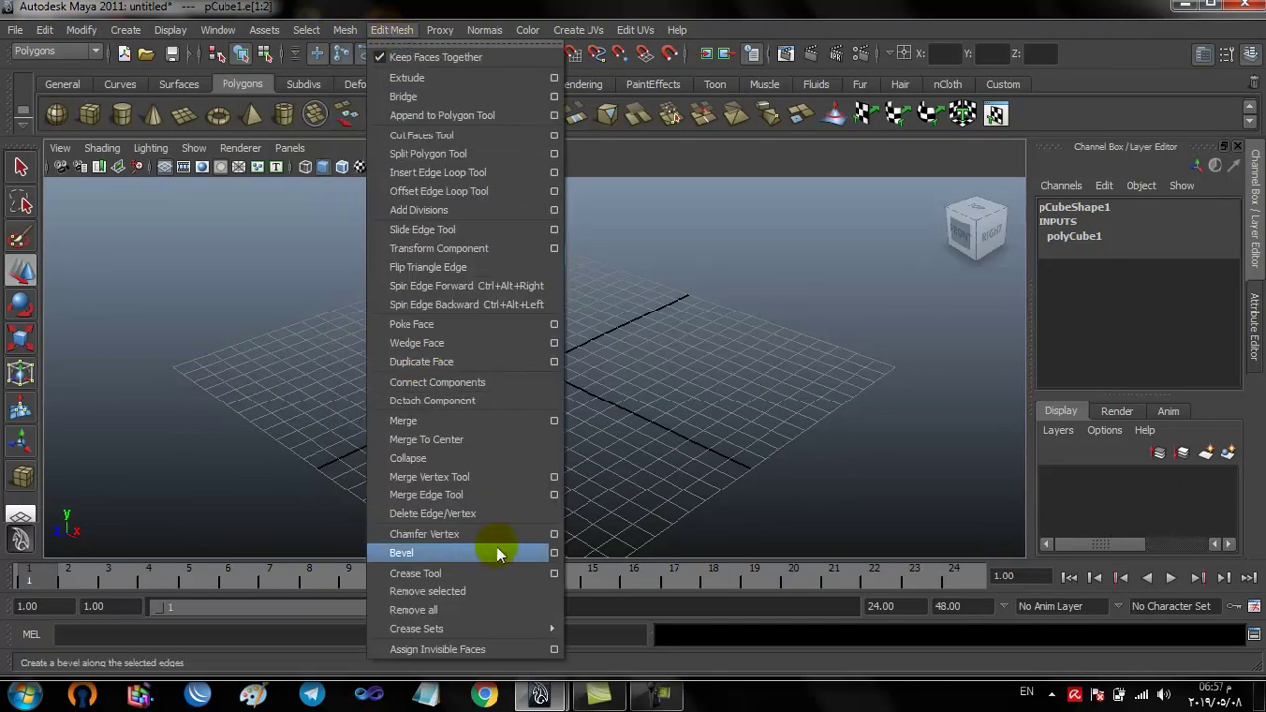
{"action": "left_click", "coordinate": [554, 554]}
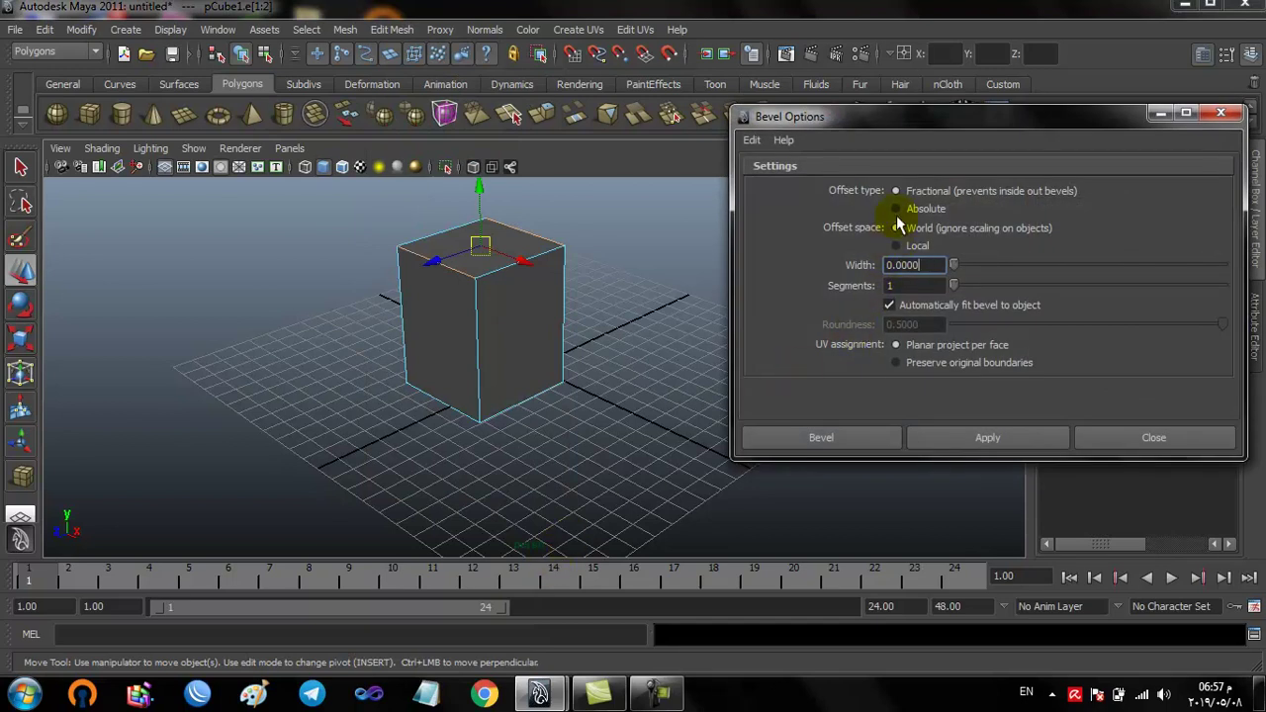
{"action": "left_click", "coordinate": [896, 211]}
{"action": "type", "text": "5.0000"}
{"action": "left_click", "coordinate": [968, 440]}
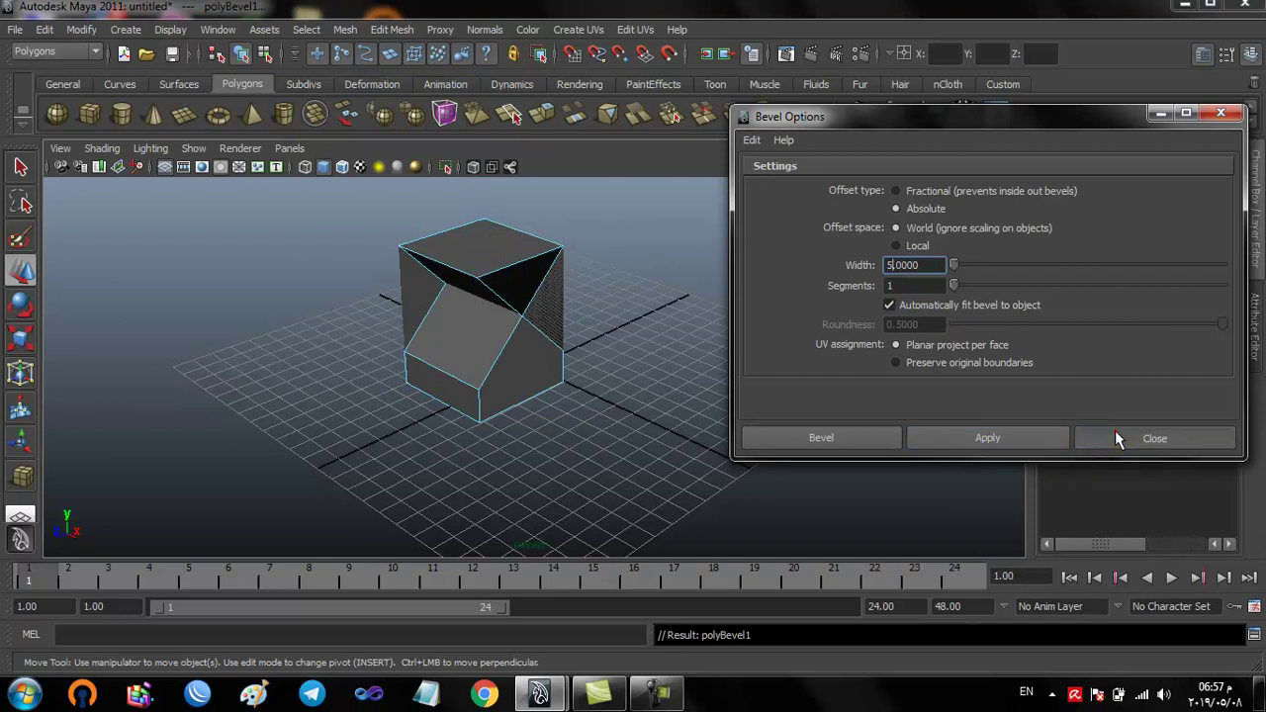
{"action": "left_click", "coordinate": [1115, 438]}
{"action": "left_click", "coordinate": [639, 369]}
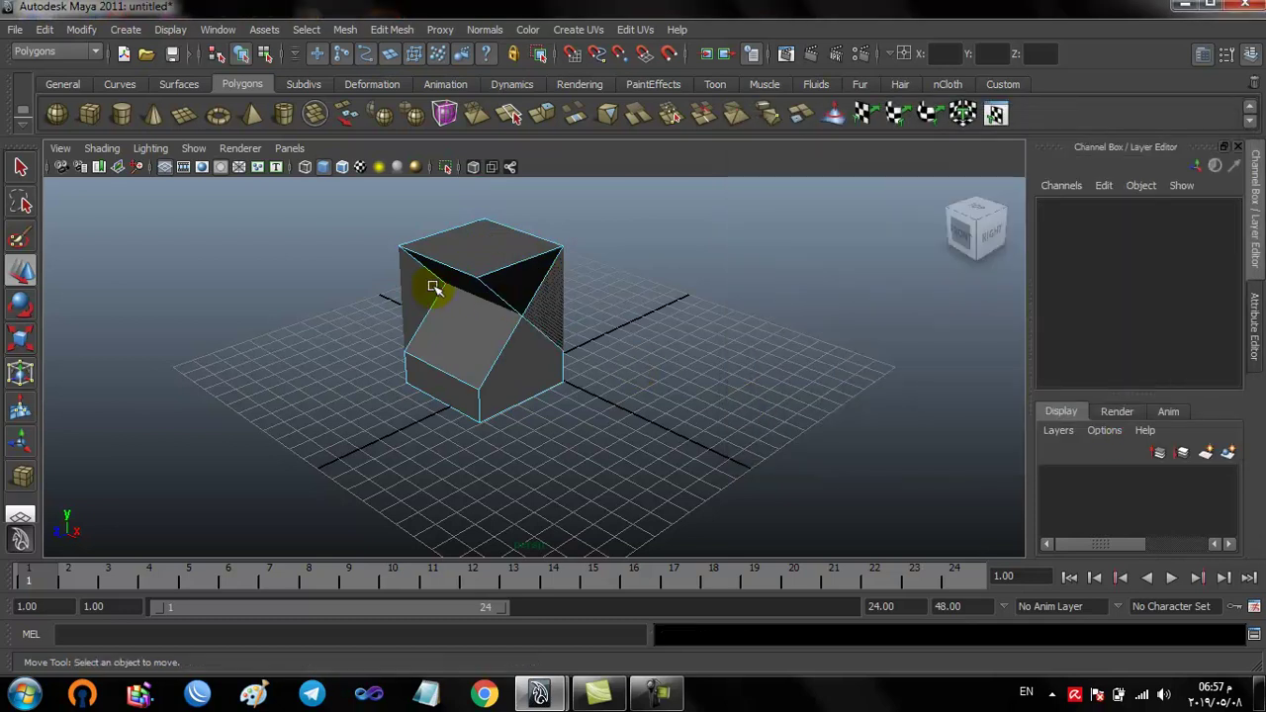
Delete the bevelled cube and drag out a polygon sphere on the grid
{"action": "left_click_drag", "start_coordinate": [668, 220], "coordinate": [339, 433]}
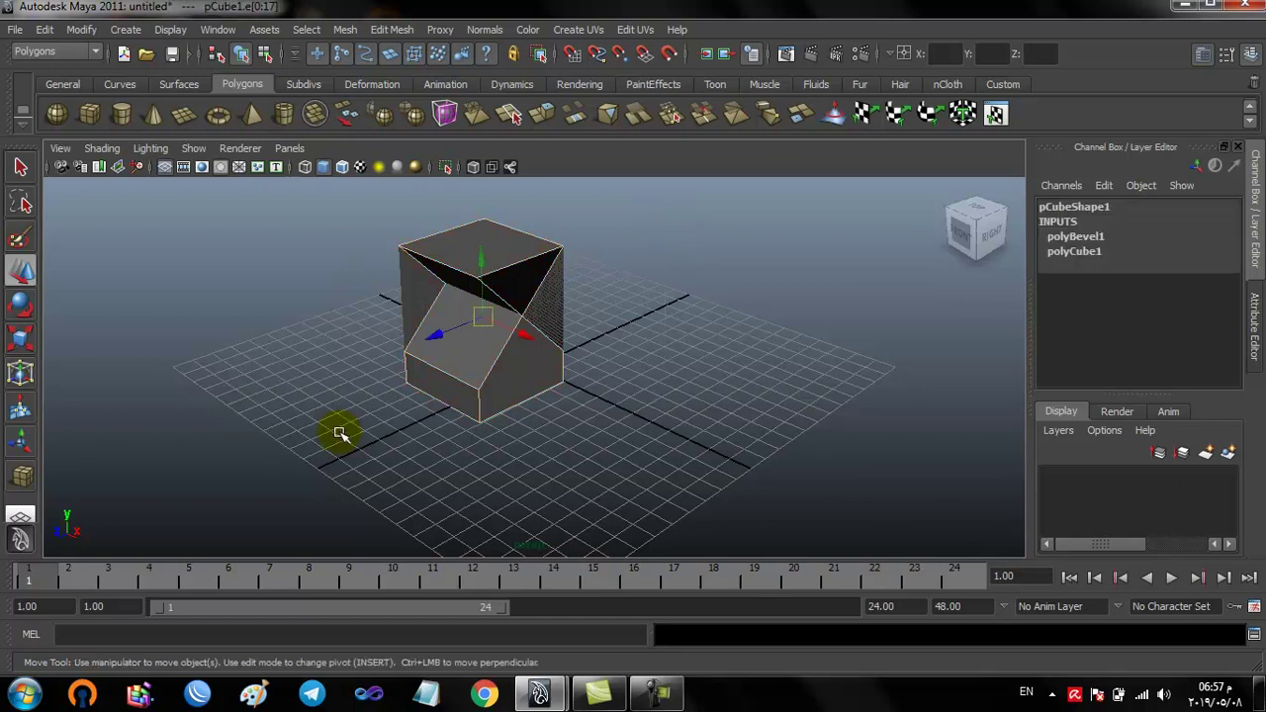
{"action": "key", "text": "Delete"}
{"action": "left_click", "coordinate": [56, 115]}
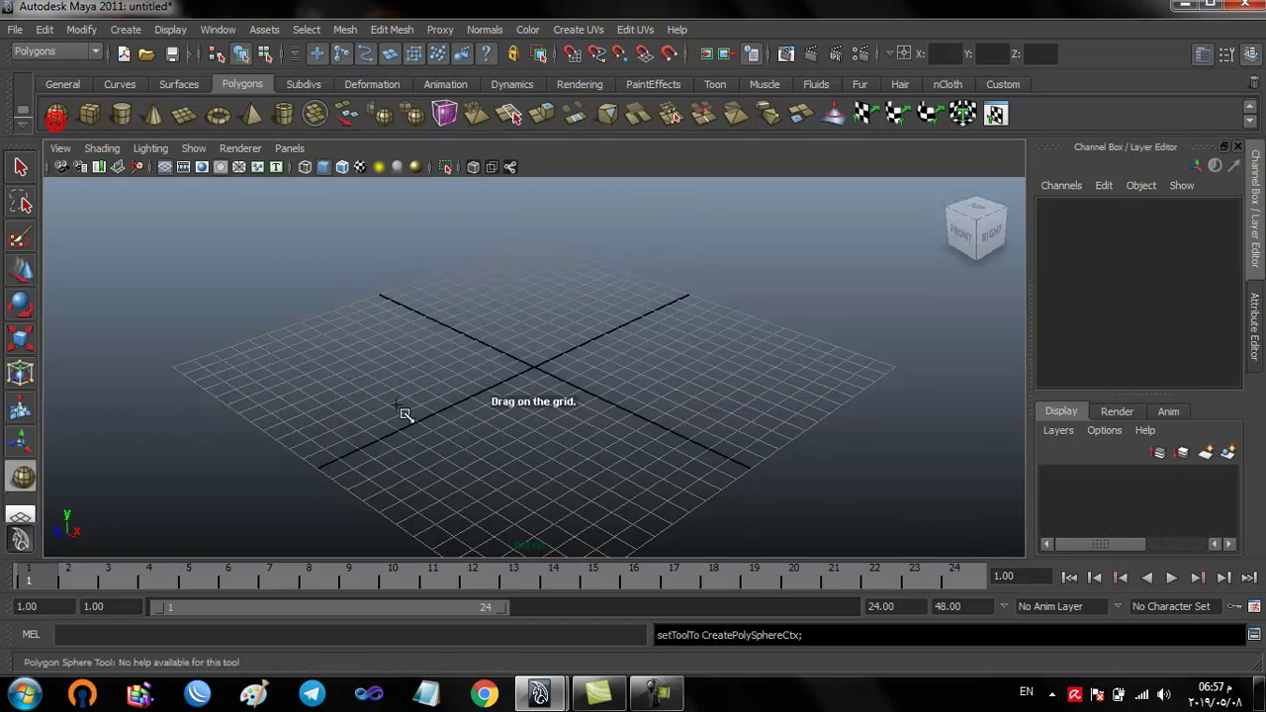
{"action": "left_click_drag", "start_coordinate": [438, 435], "coordinate": [494, 411]}
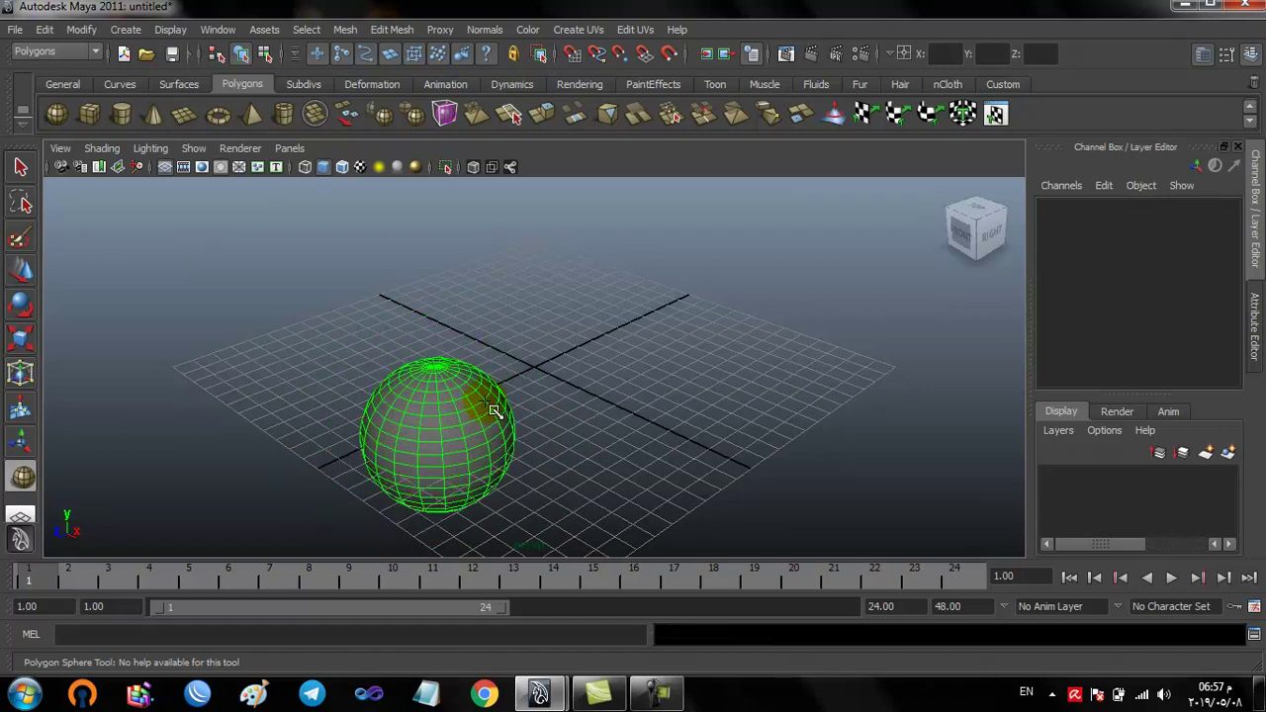
Move the sphere to 2.835, 2.816, 3.514 and switch to the four-view layout
{"action": "key", "text": "w"}
{"action": "left_click_drag", "start_coordinate": [438, 431], "coordinate": [518, 358]}
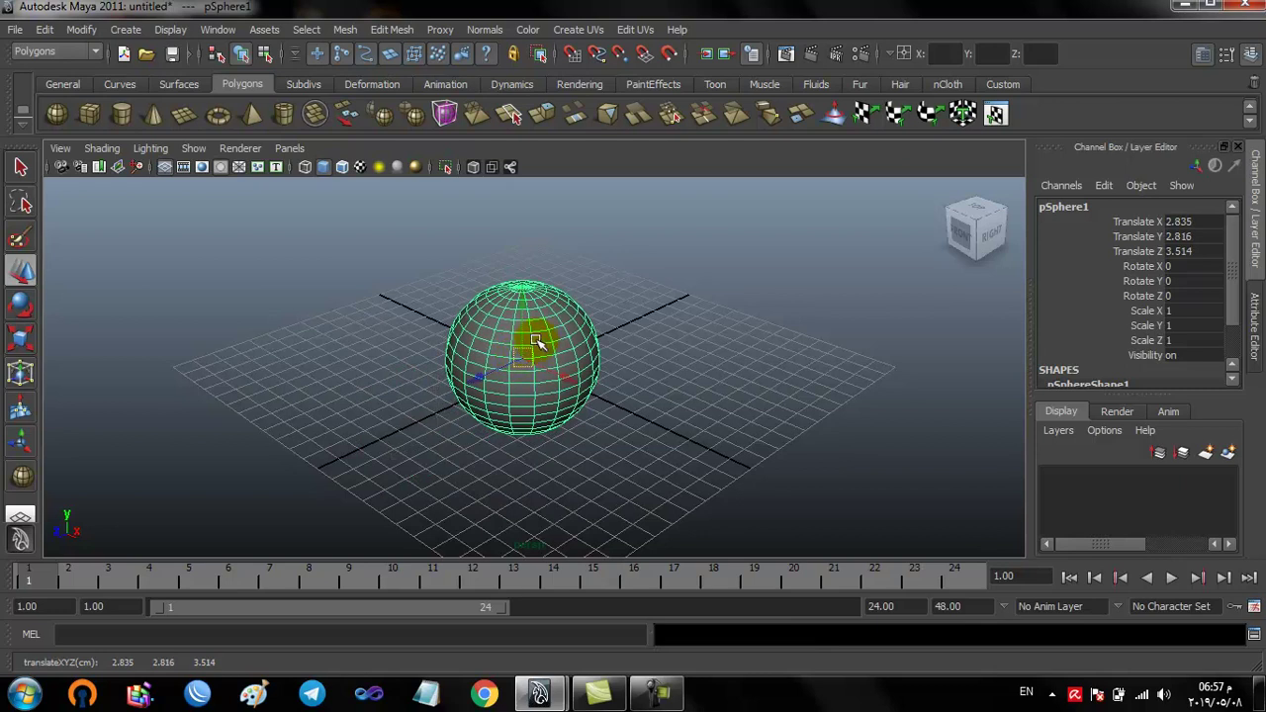
{"action": "right_click", "coordinate": [533, 327]}
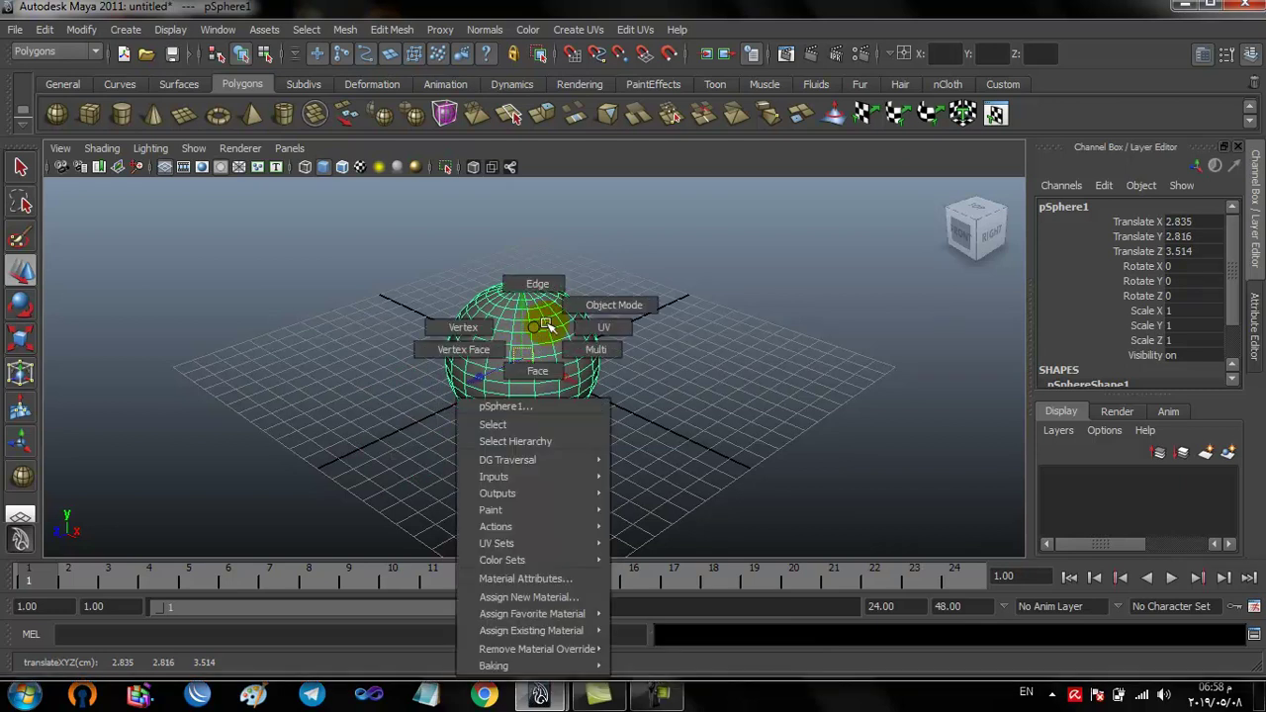
{"action": "left_click", "coordinate": [580, 311]}
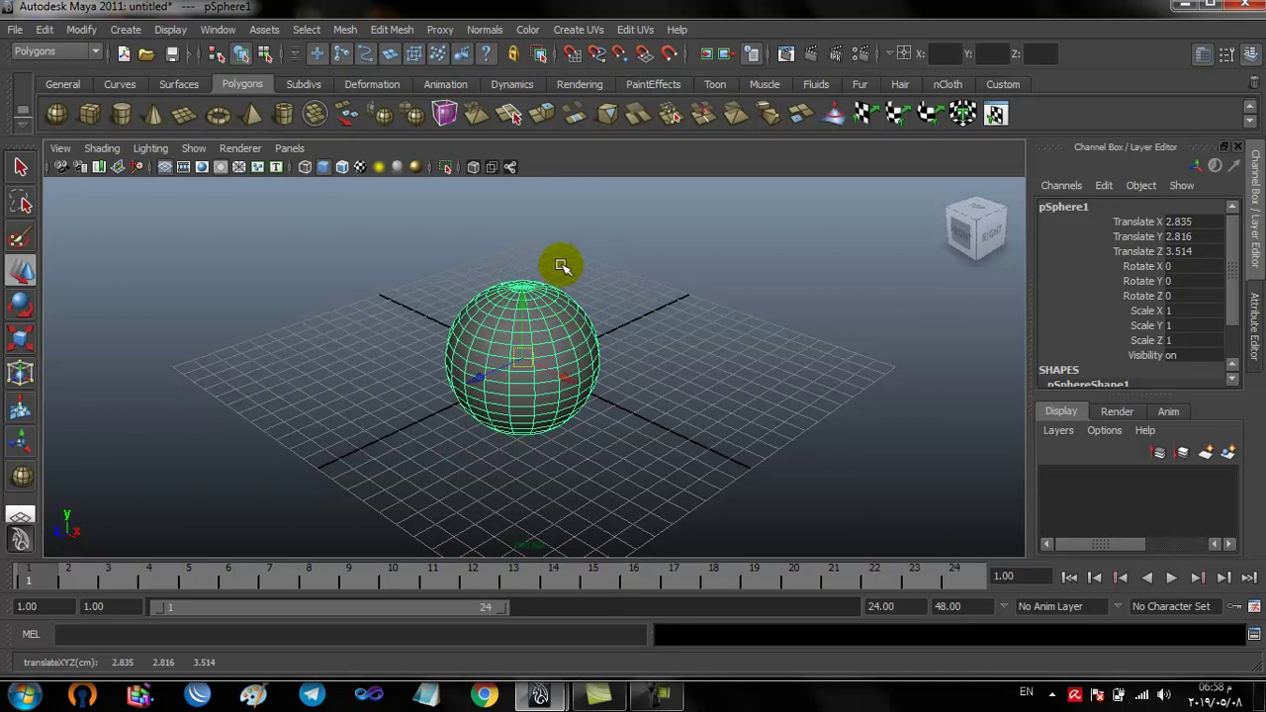
{"action": "key", "text": "space"}
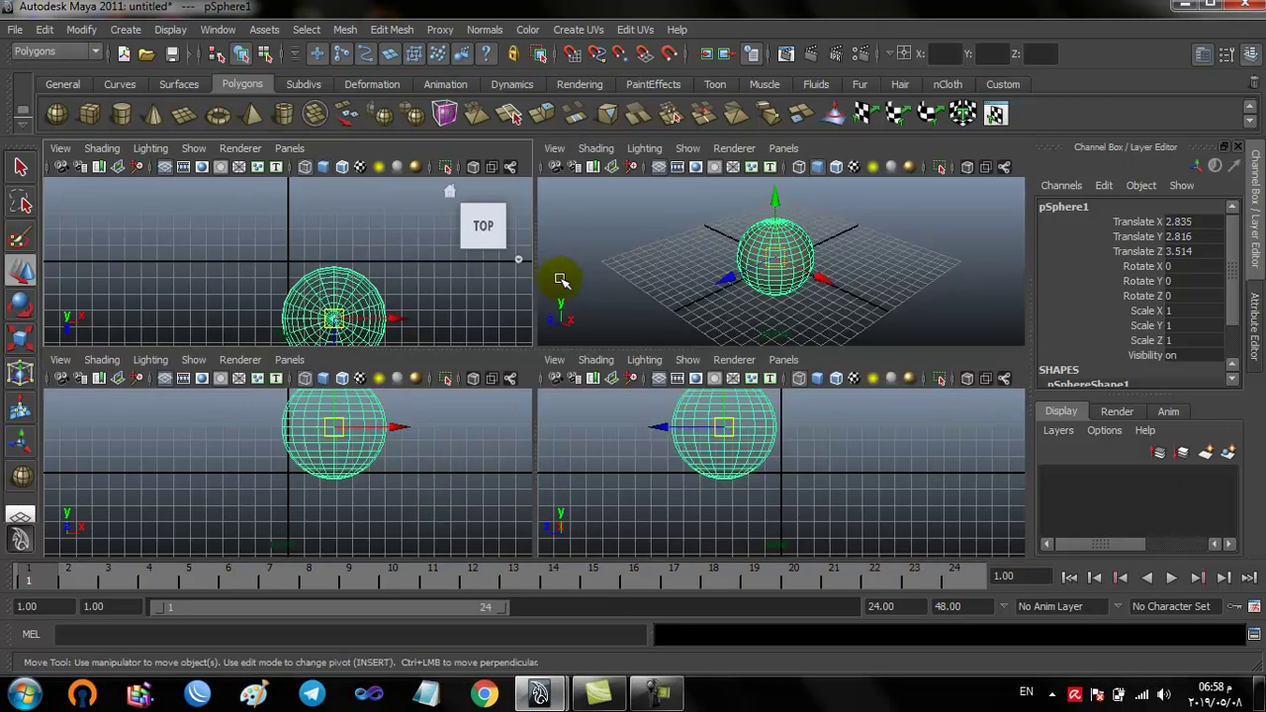
Select pSphere1 in the front view using the plain Select tool
{"action": "scroll", "coordinate": [415, 420], "scroll_direction": "down", "scroll_amount": 2}
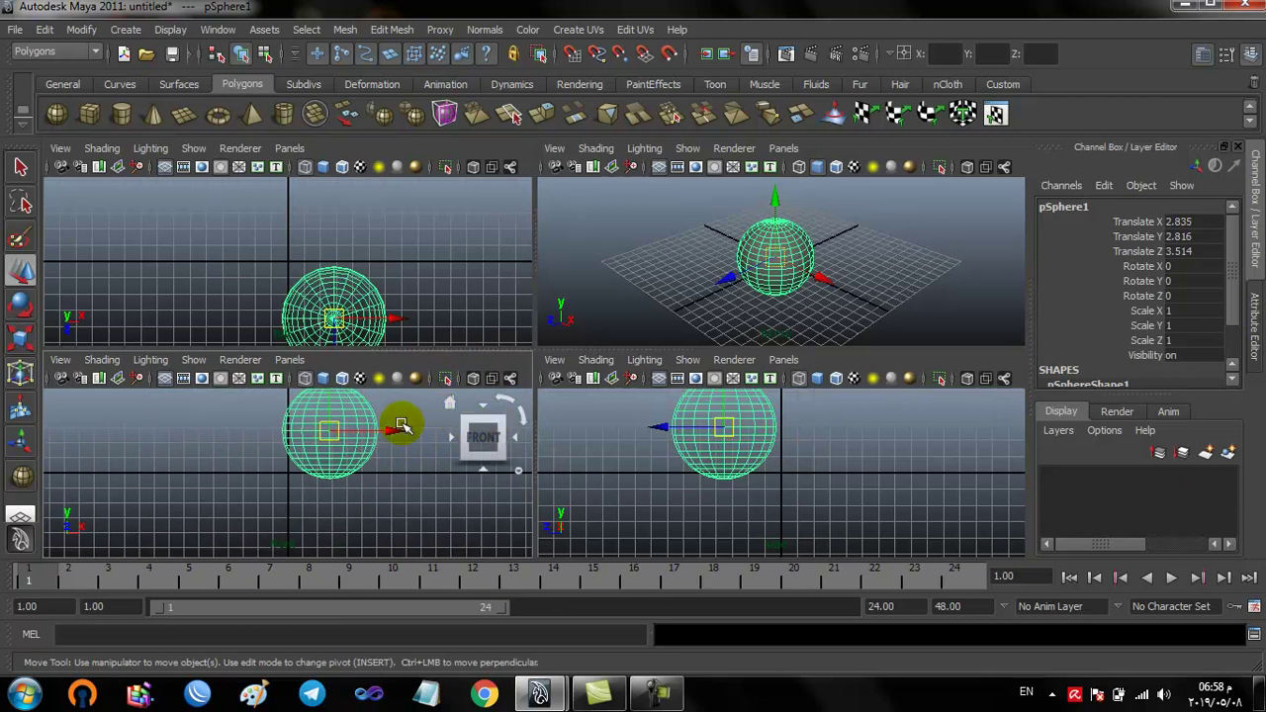
{"action": "scroll", "coordinate": [352, 475], "scroll_direction": "down", "scroll_amount": 2}
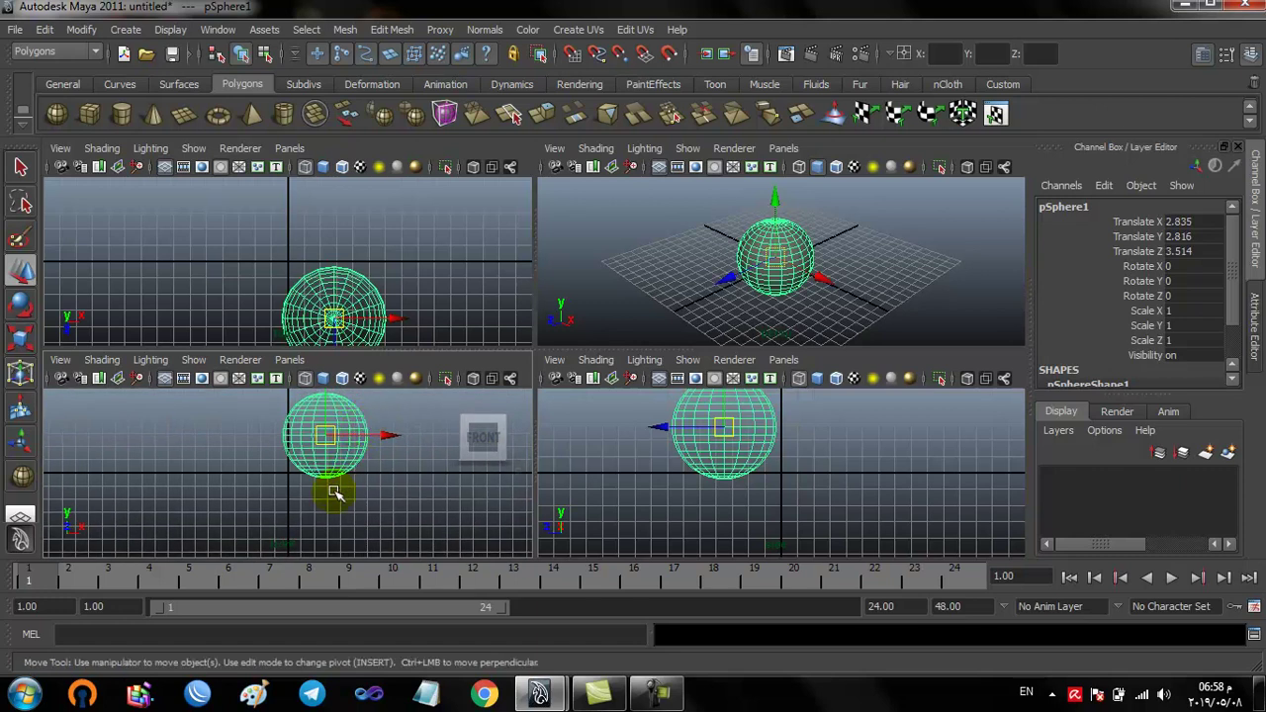
{"action": "left_click", "coordinate": [334, 495]}
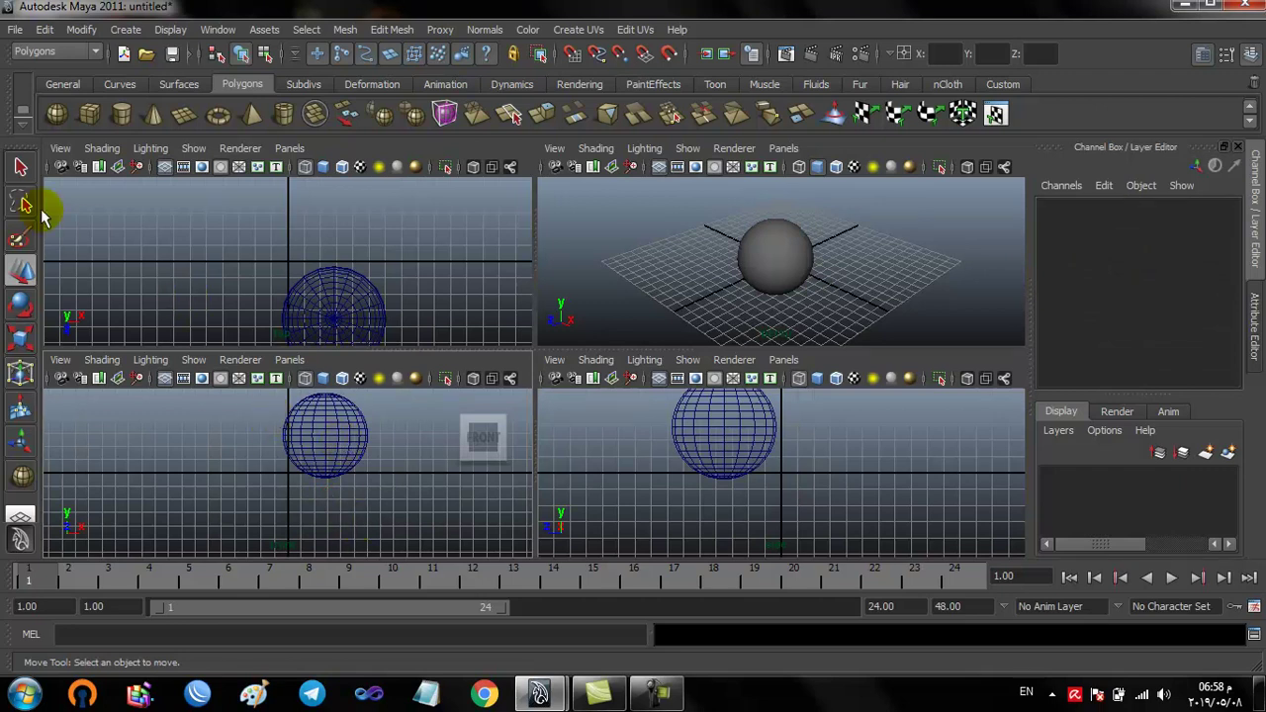
{"action": "left_click", "coordinate": [21, 167]}
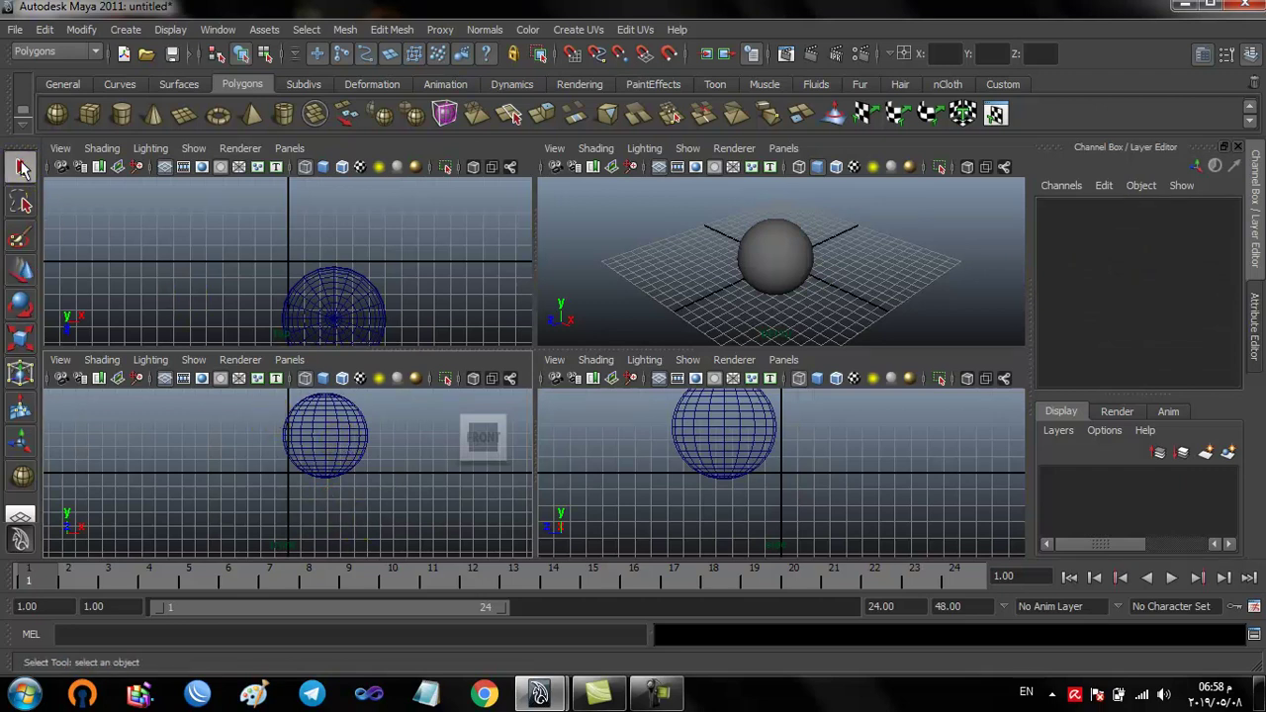
{"action": "left_click", "coordinate": [336, 454]}
{"action": "left_click", "coordinate": [332, 497]}
{"action": "left_click", "coordinate": [374, 396]}
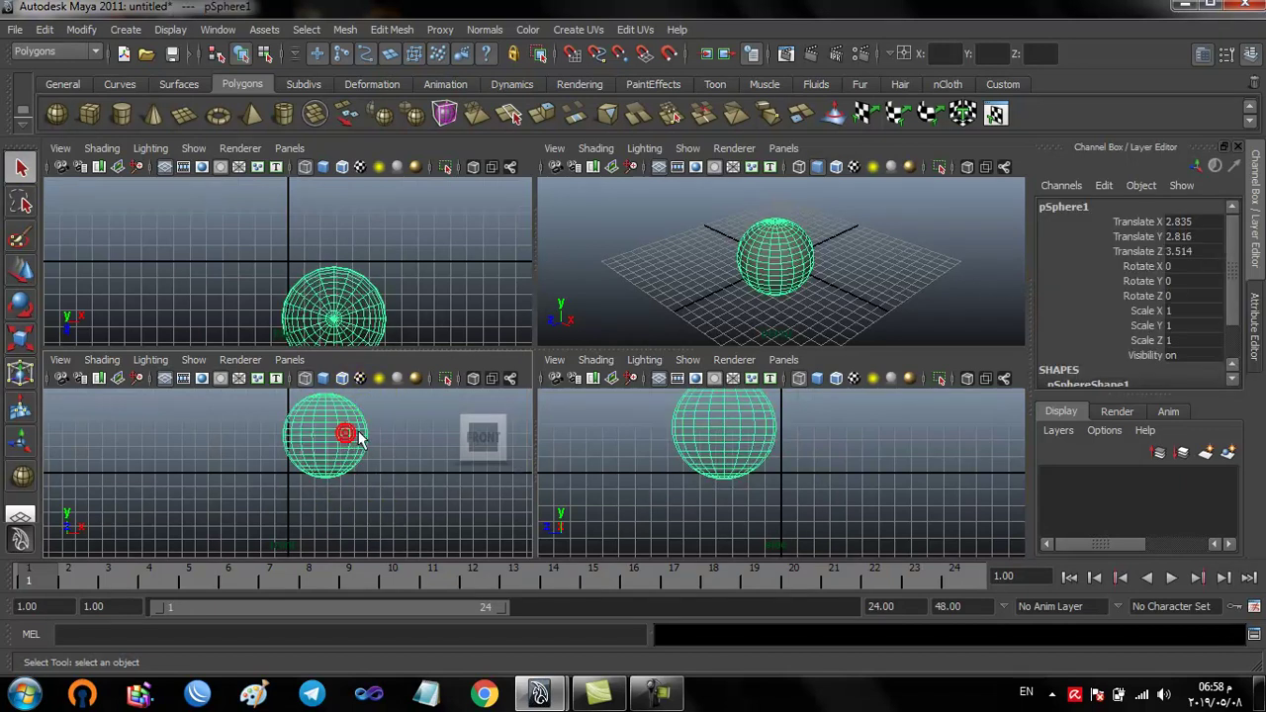
{"action": "left_click", "coordinate": [376, 438]}
{"action": "left_click", "coordinate": [342, 432]}
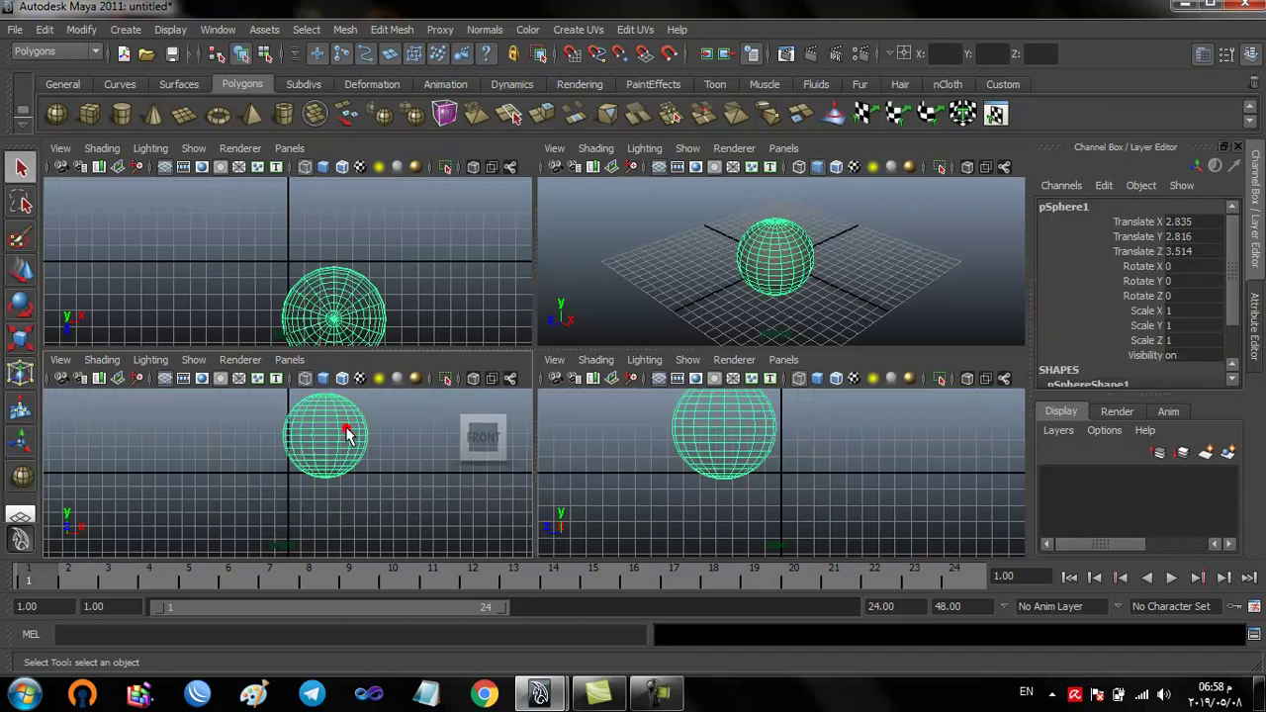
In Face mode, select the sphere's right-half faces in the front view and delete them
{"action": "right_click", "coordinate": [343, 437]}
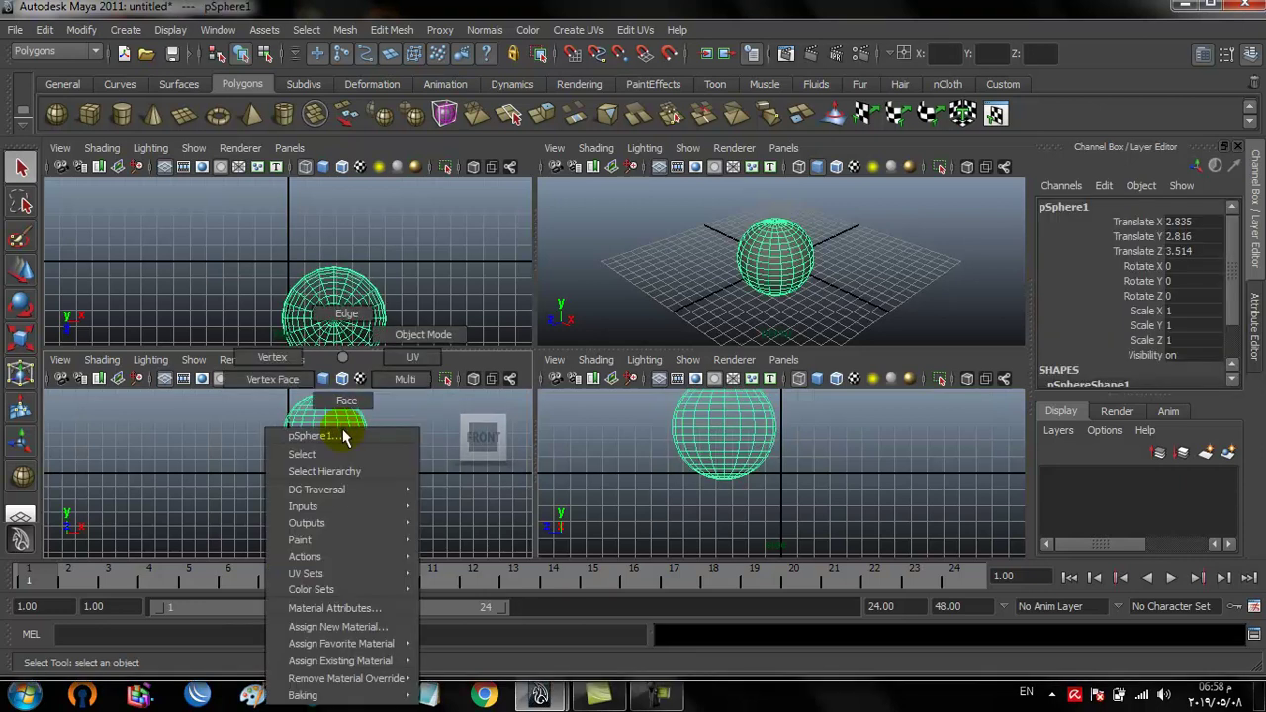
{"action": "left_click", "coordinate": [339, 418]}
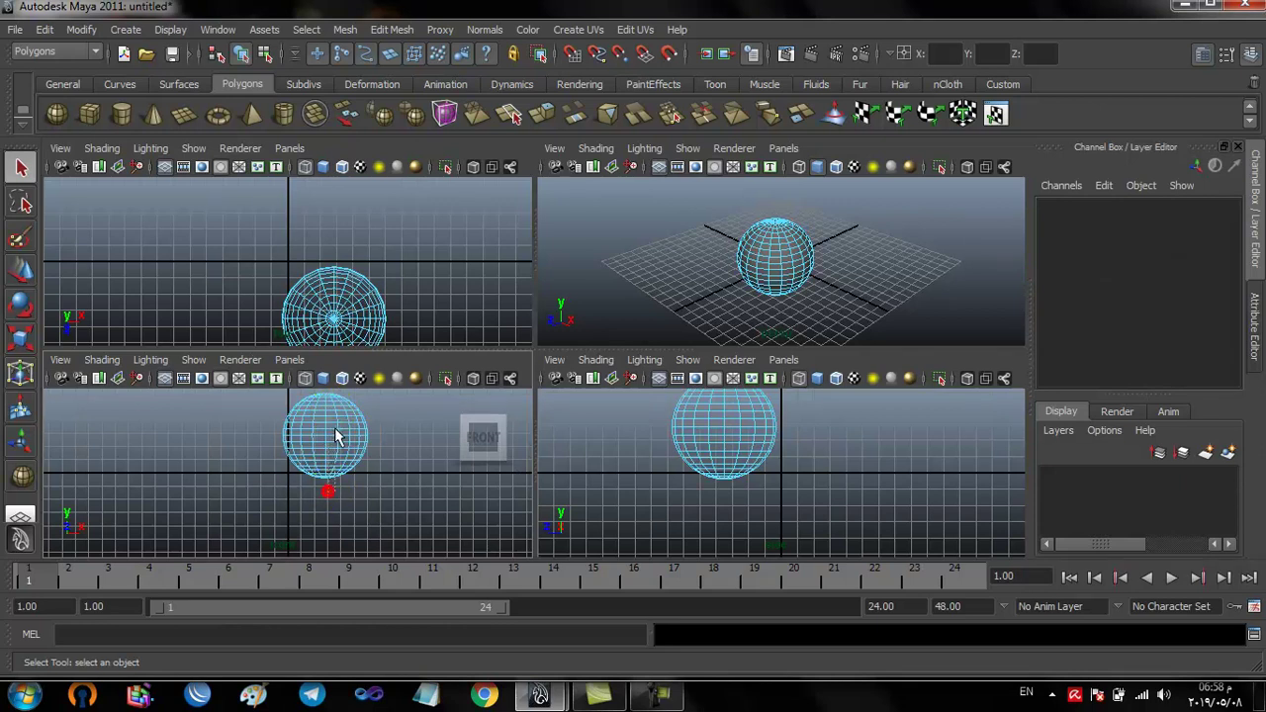
{"action": "left_click", "coordinate": [374, 396]}
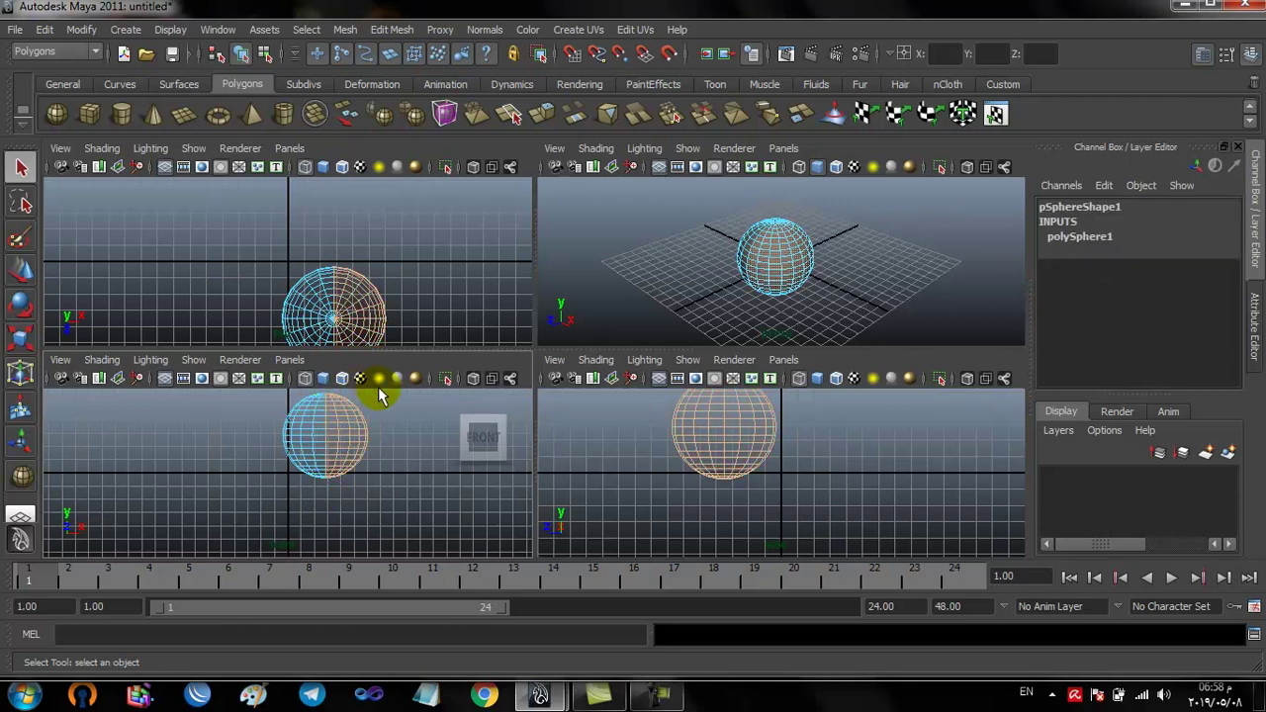
{"action": "mouse_move", "coordinate": [483, 437]}
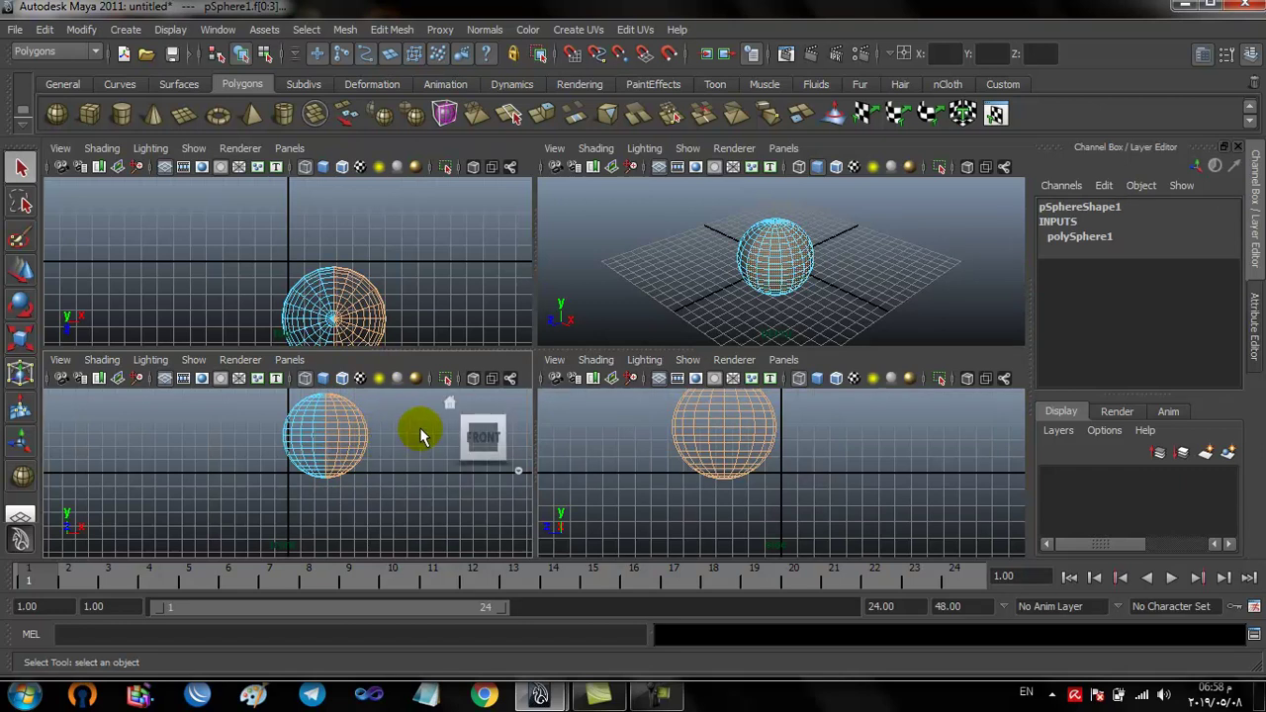
{"action": "key", "text": "Delete"}
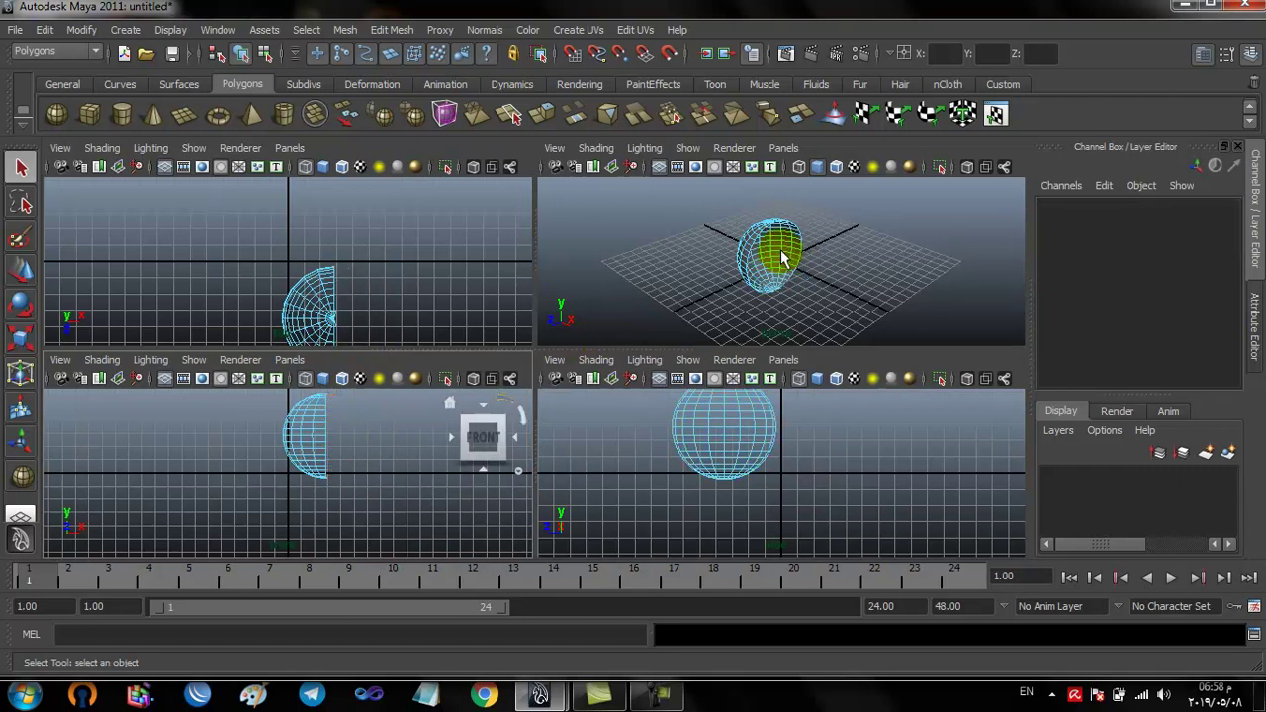
Pick and clear individual faces on the remaining half-sphere to check the result
{"action": "right_click", "coordinate": [317, 434]}
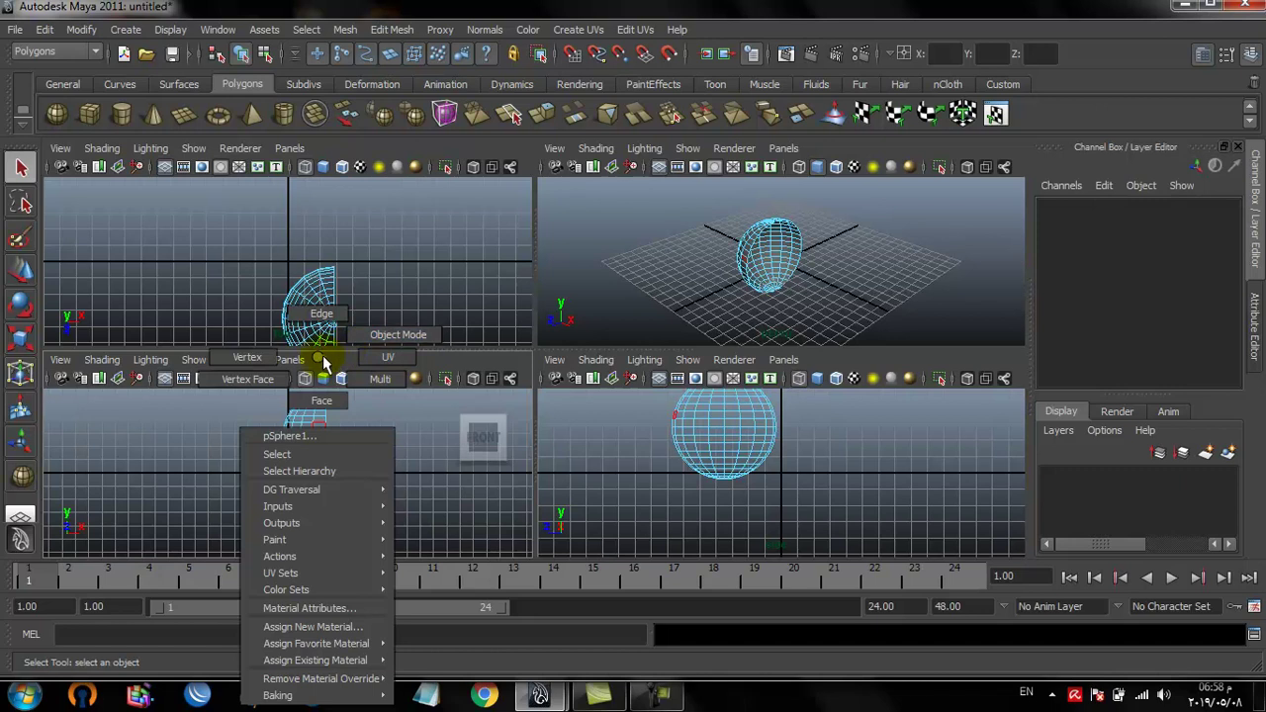
{"action": "left_click", "coordinate": [318, 362]}
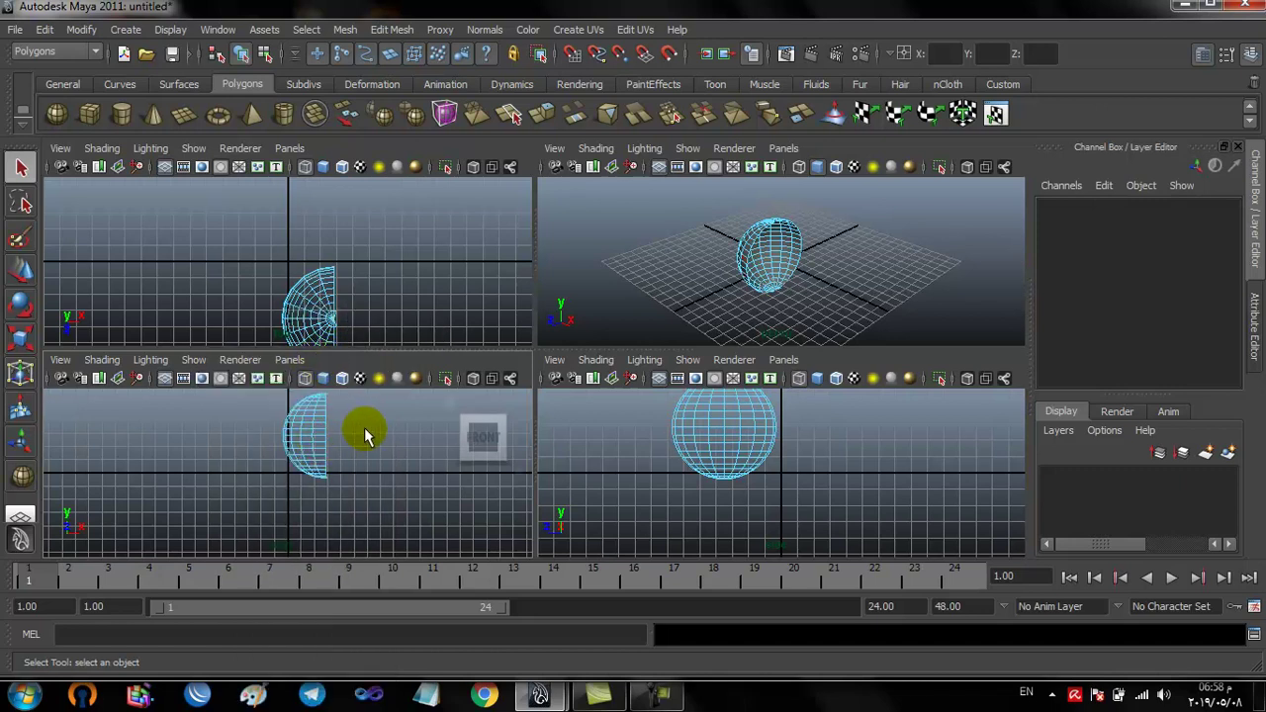
{"action": "left_click", "coordinate": [767, 243]}
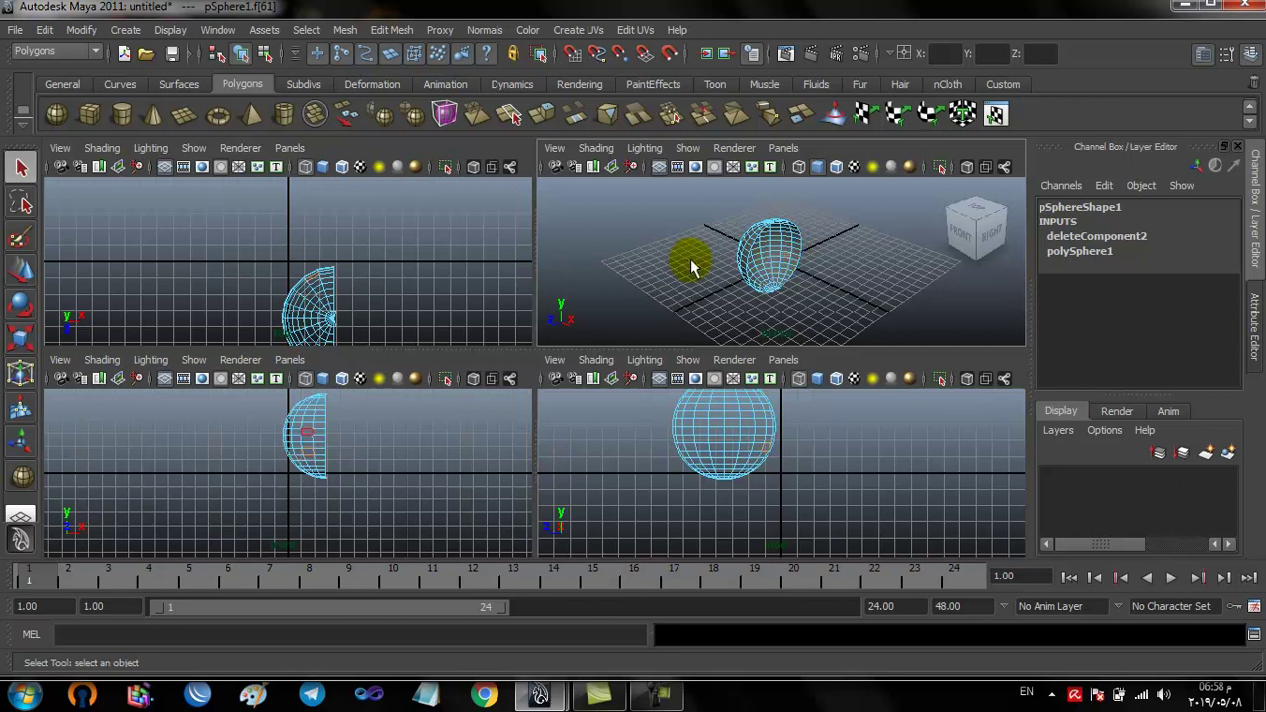
{"action": "left_click", "coordinate": [794, 250]}
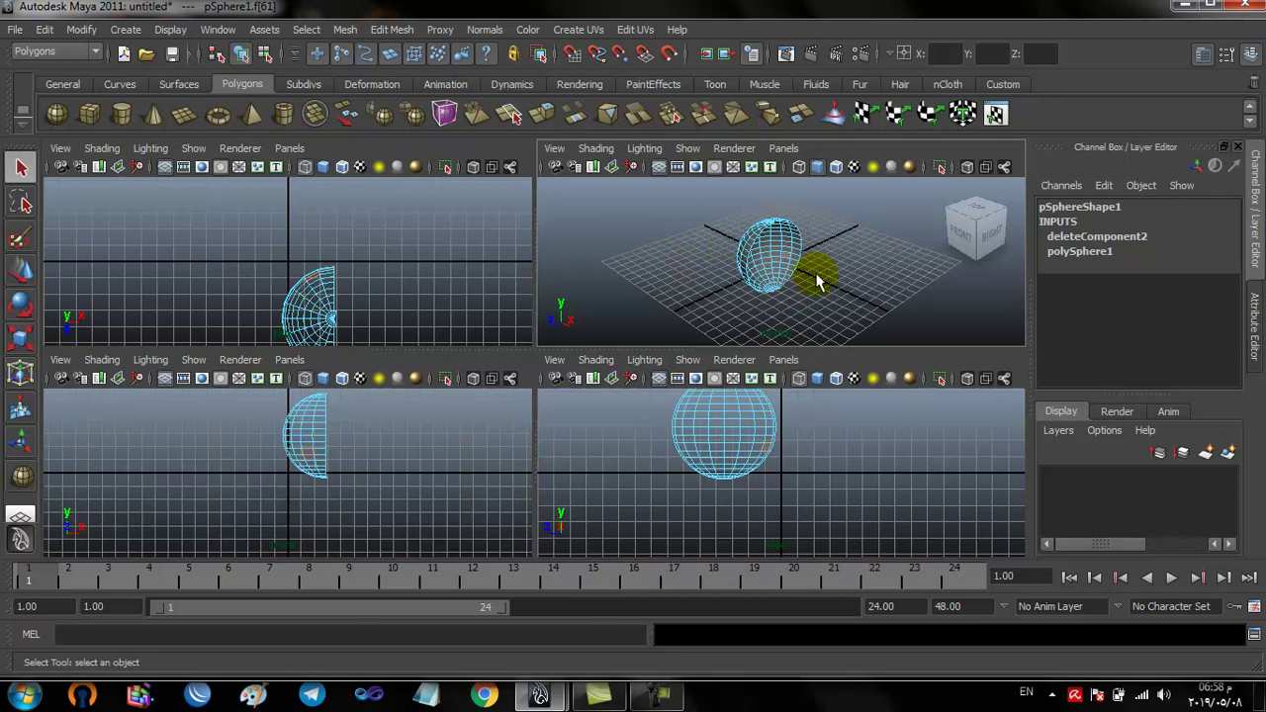
{"action": "left_click", "coordinate": [818, 282]}
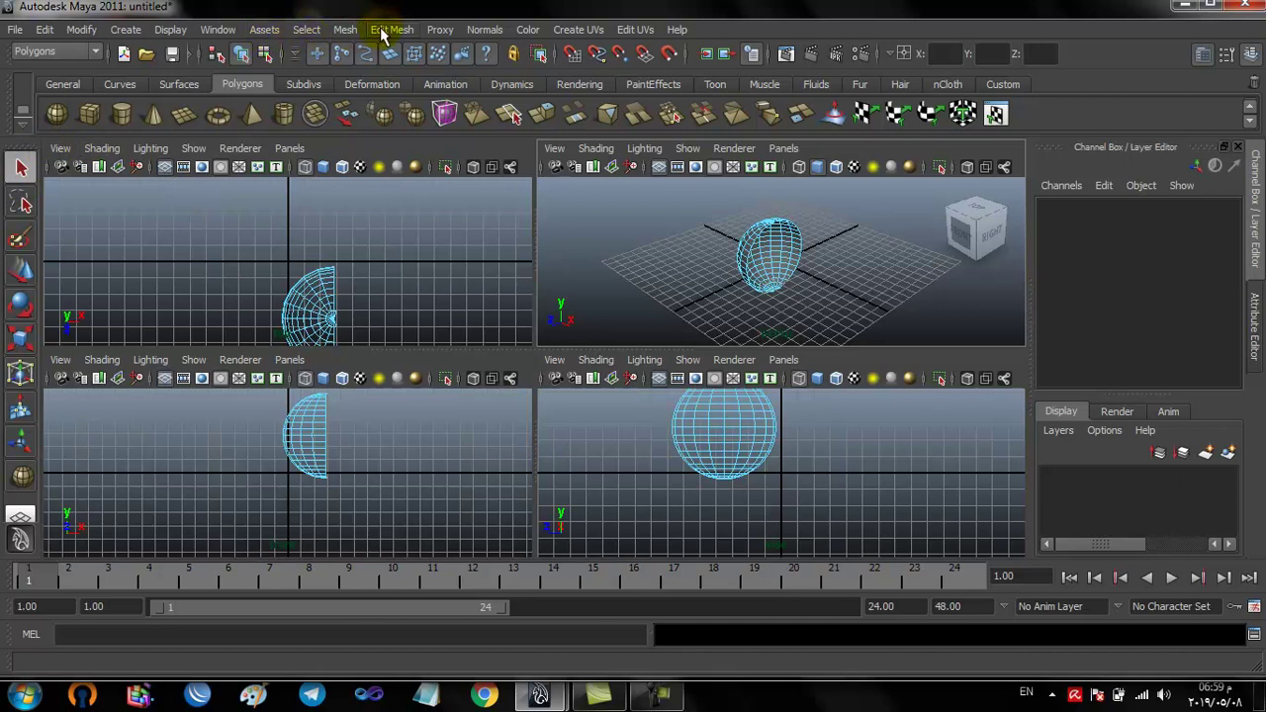
{"action": "left_click", "coordinate": [345, 30]}
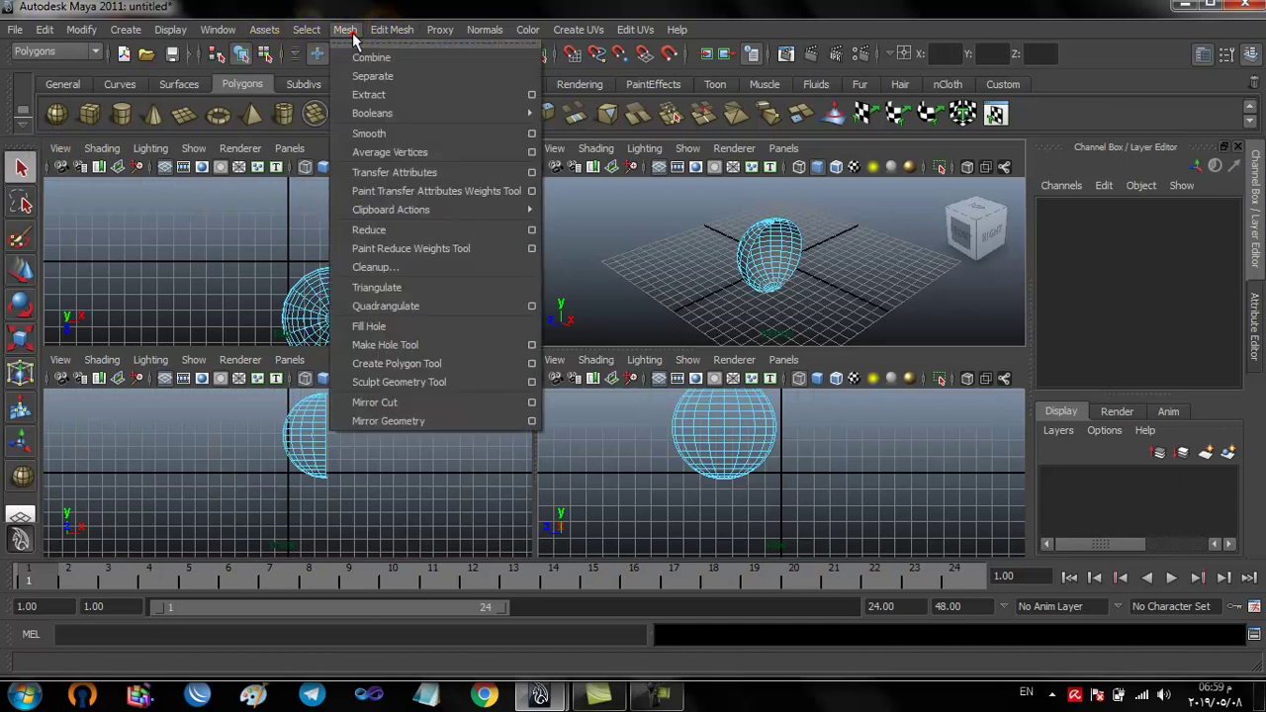
{"action": "left_click", "coordinate": [428, 330]}
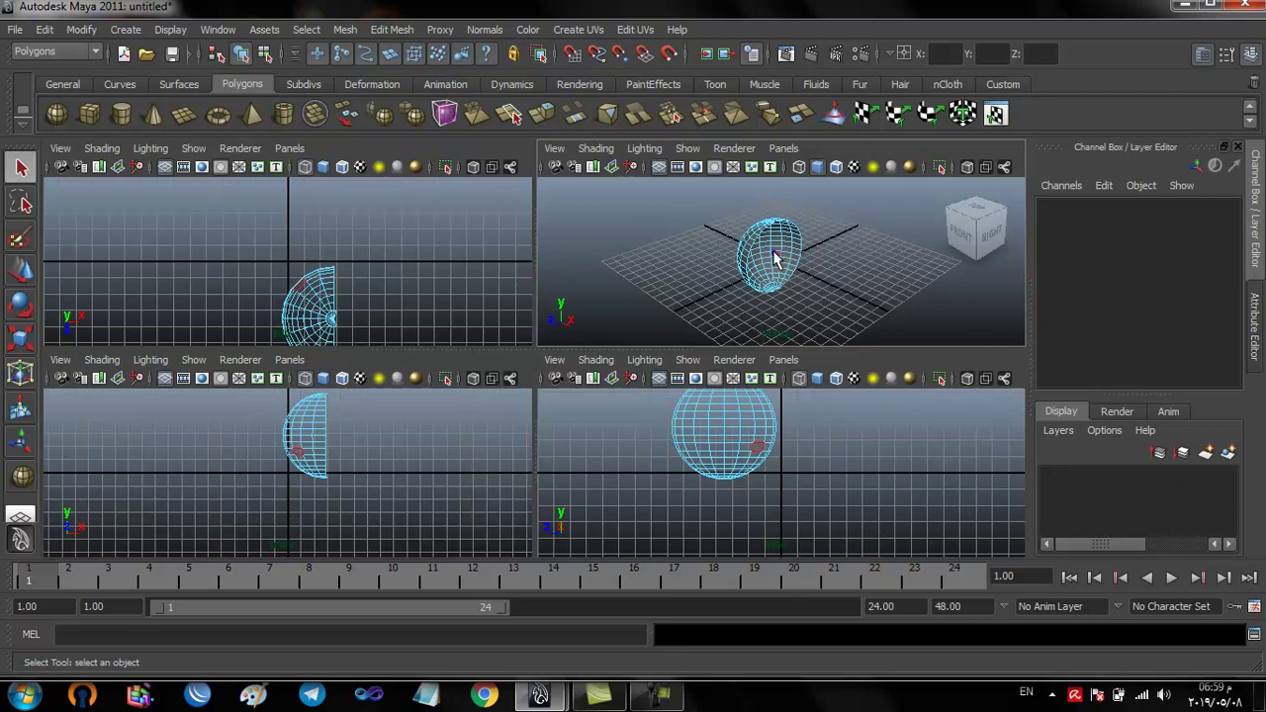
{"action": "right_click_drag", "start_coordinate": [775, 259], "coordinate": [809, 237]}
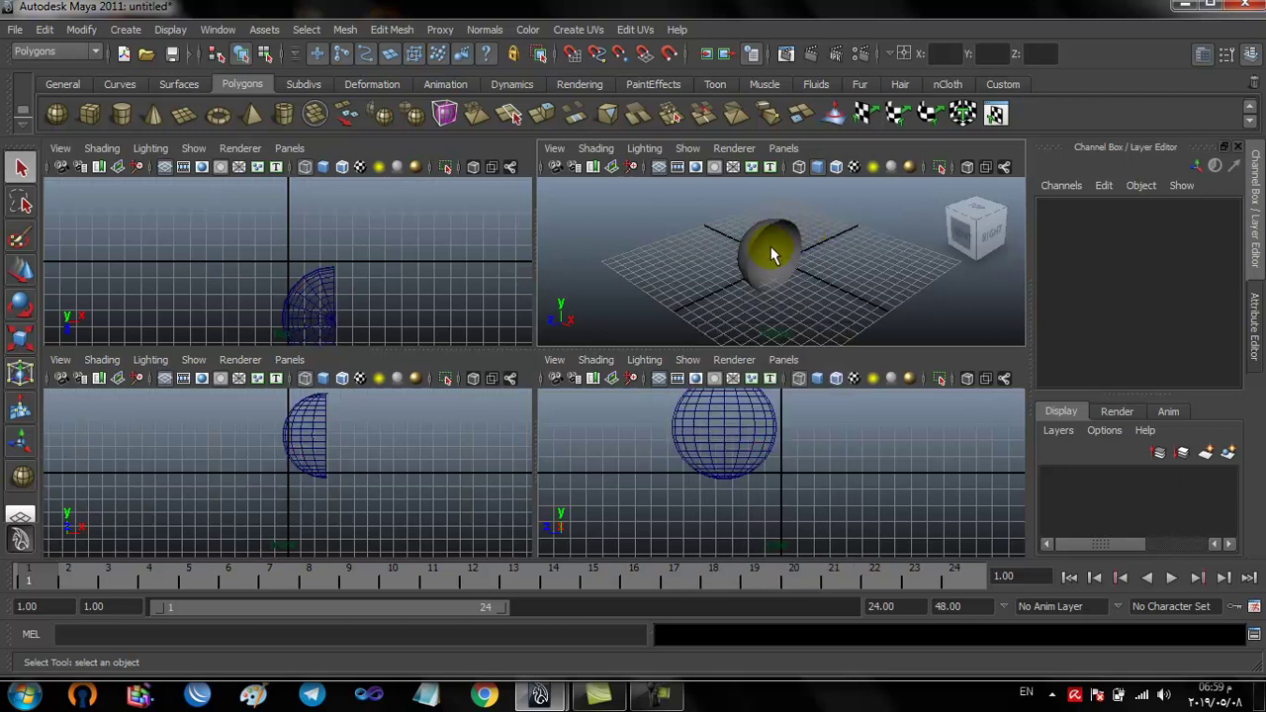
{"action": "left_click", "coordinate": [767, 253]}
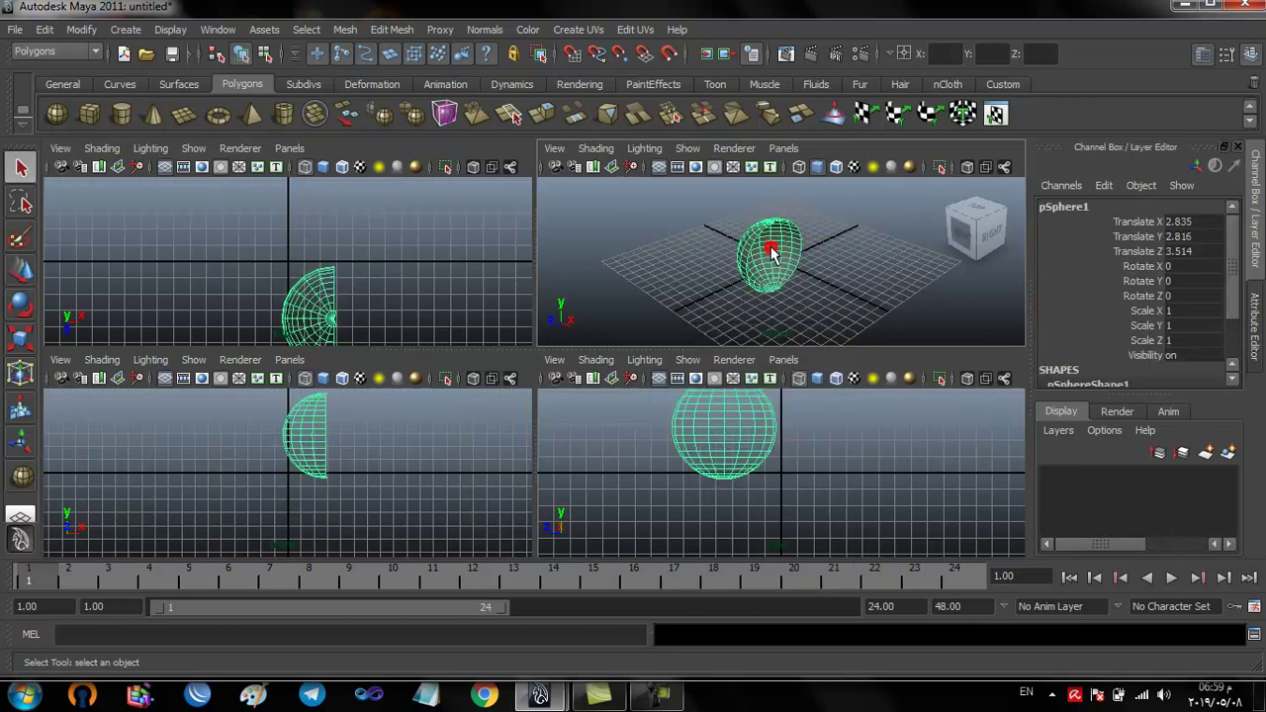
{"action": "left_click", "coordinate": [345, 28]}
{"action": "left_click", "coordinate": [430, 327]}
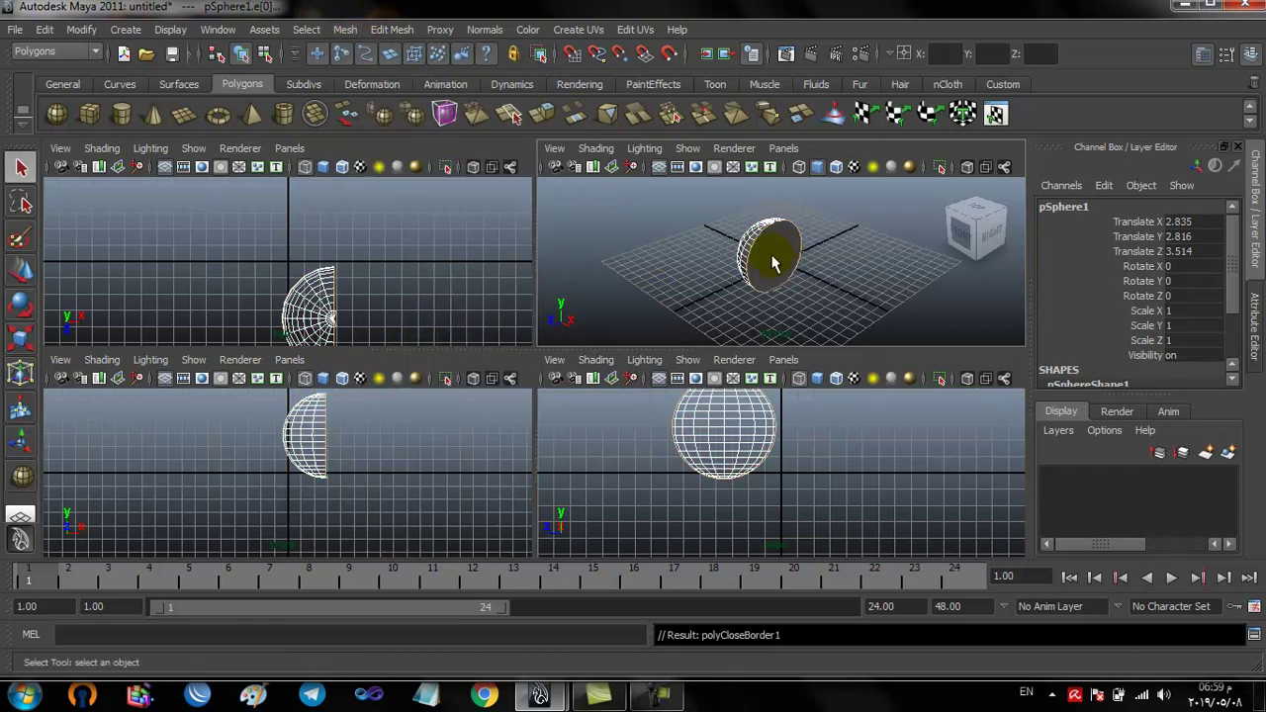
{"action": "key", "text": "F8"}
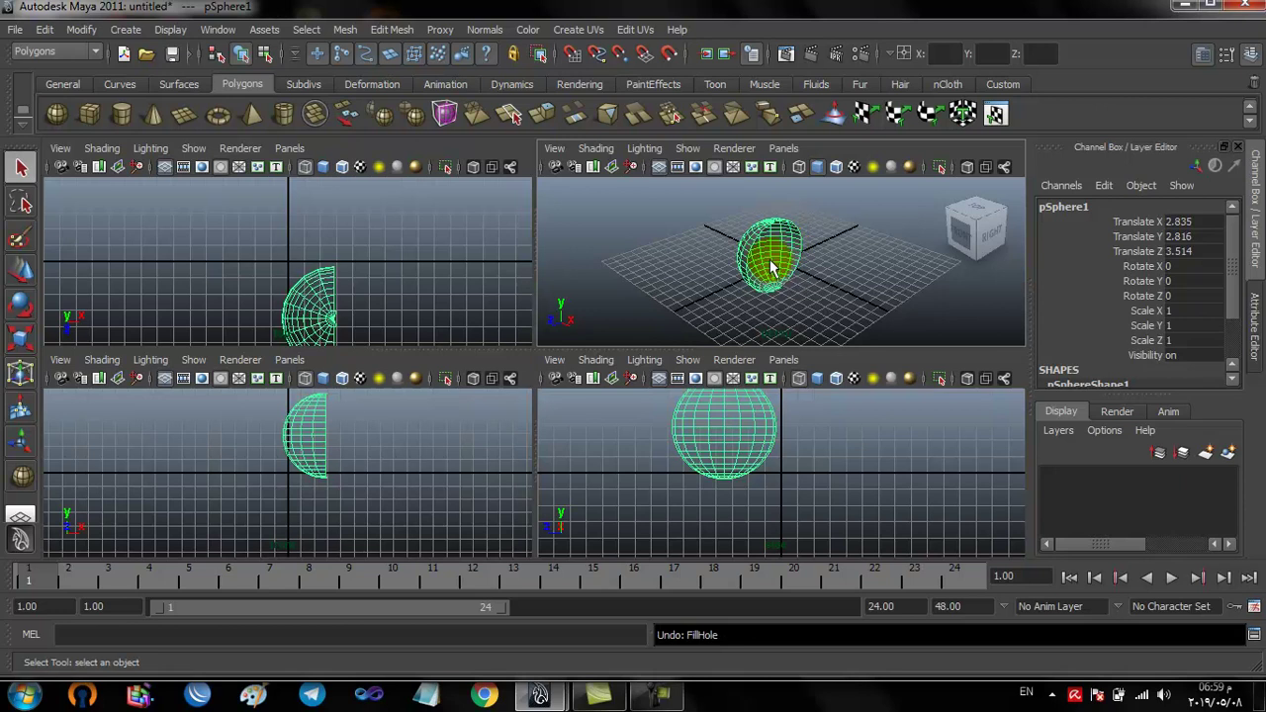
{"action": "left_click", "coordinate": [716, 282]}
{"action": "left_click", "coordinate": [763, 260]}
{"action": "left_click", "coordinate": [758, 287]}
{"action": "left_click", "coordinate": [774, 275]}
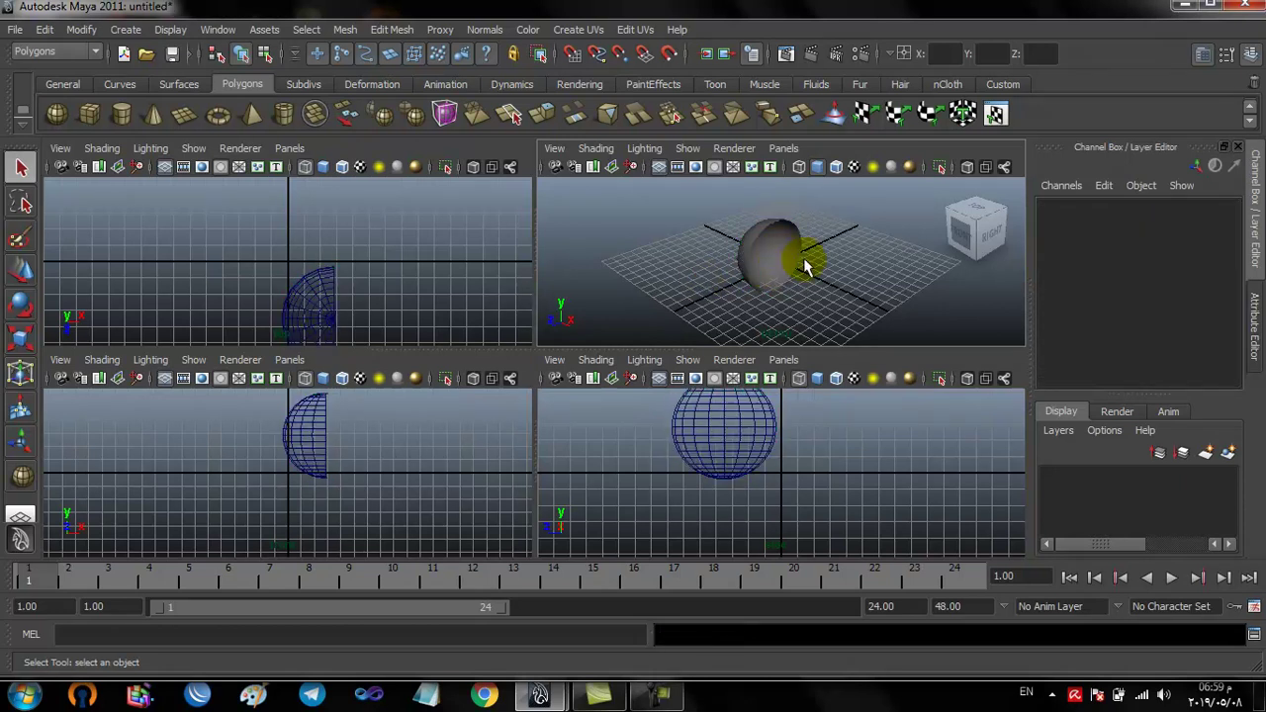
{"action": "left_click_drag", "start_coordinate": [818, 263], "coordinate": [812, 303], "text": "alt"}
{"action": "left_click_drag", "start_coordinate": [831, 232], "coordinate": [814, 282], "text": "alt"}
{"action": "mouse_move", "coordinate": [848, 188]}
{"action": "left_mouse_down", "text": "alt"}
{"action": "mouse_move", "coordinate": [839, 240]}
{"action": "mouse_move", "coordinate": [578, 243]}
{"action": "mouse_move", "coordinate": [800, 236]}
{"action": "mouse_move", "coordinate": [785, 236]}
{"action": "mouse_move", "coordinate": [781, 262]}
{"action": "mouse_move", "coordinate": [799, 211]}
{"action": "mouse_move", "coordinate": [764, 279]}
{"action": "left_mouse_up", "text": "alt"}
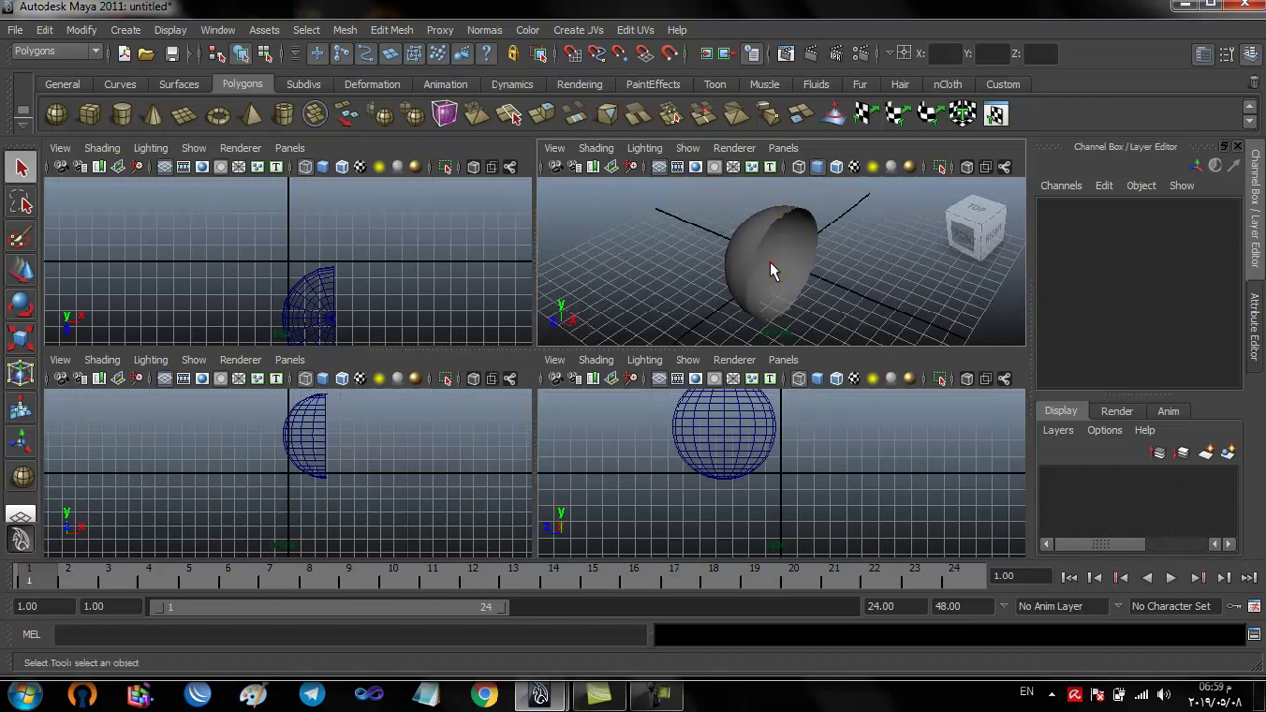
In Object Mode, cap the half-sphere's open side with Mesh > Fill Hole
{"action": "left_click", "coordinate": [772, 269]}
{"action": "right_click", "coordinate": [767, 265]}
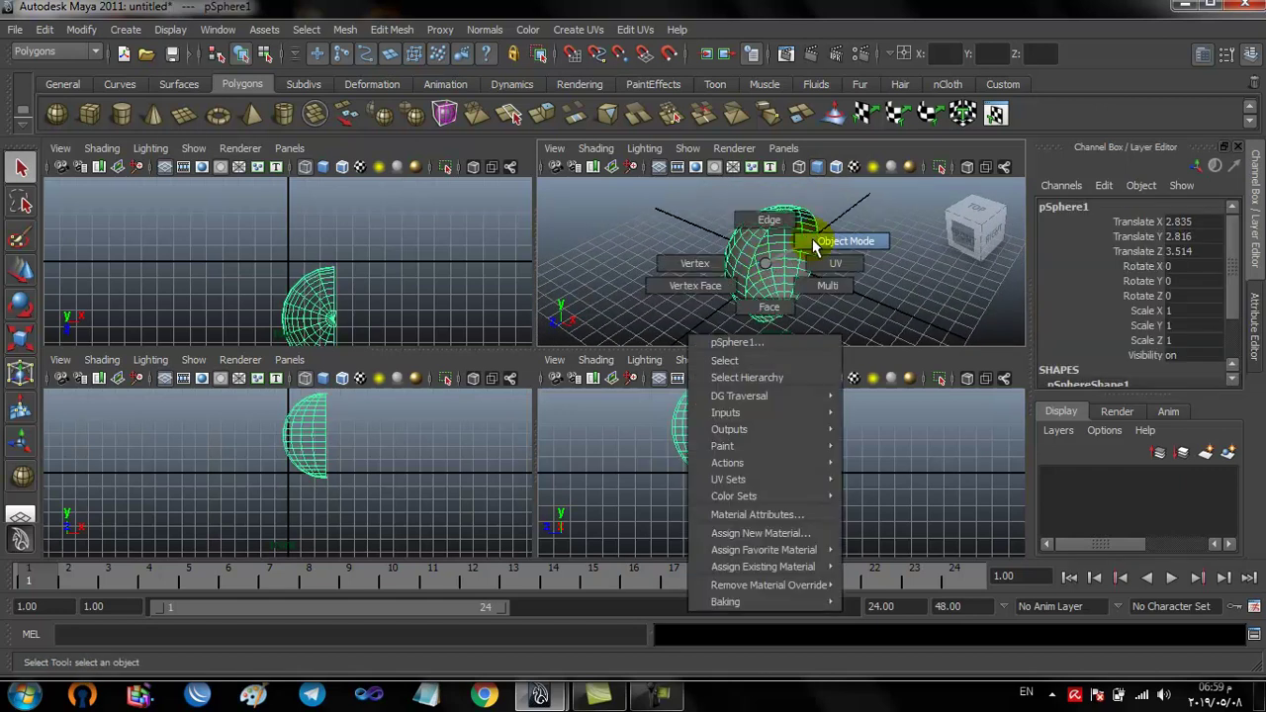
{"action": "right_click_drag", "start_coordinate": [814, 245], "coordinate": [819, 241]}
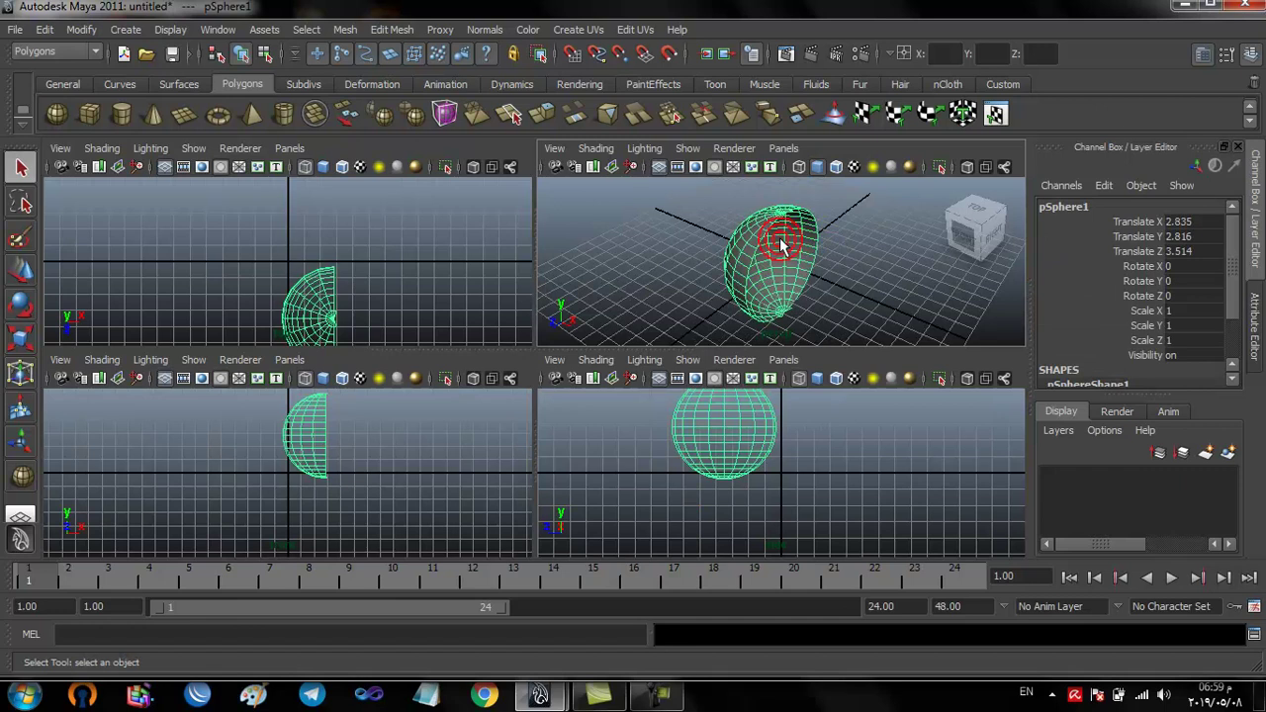
{"action": "left_click", "coordinate": [346, 30]}
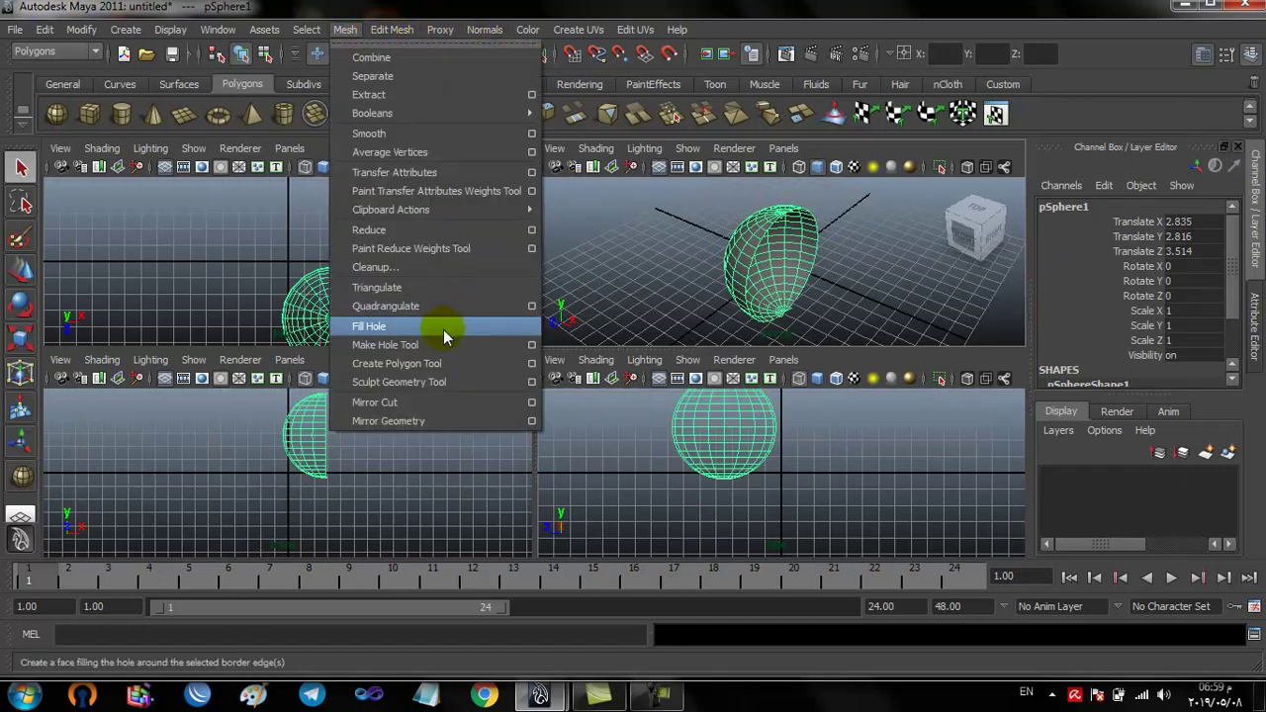
{"action": "left_click", "coordinate": [501, 324]}
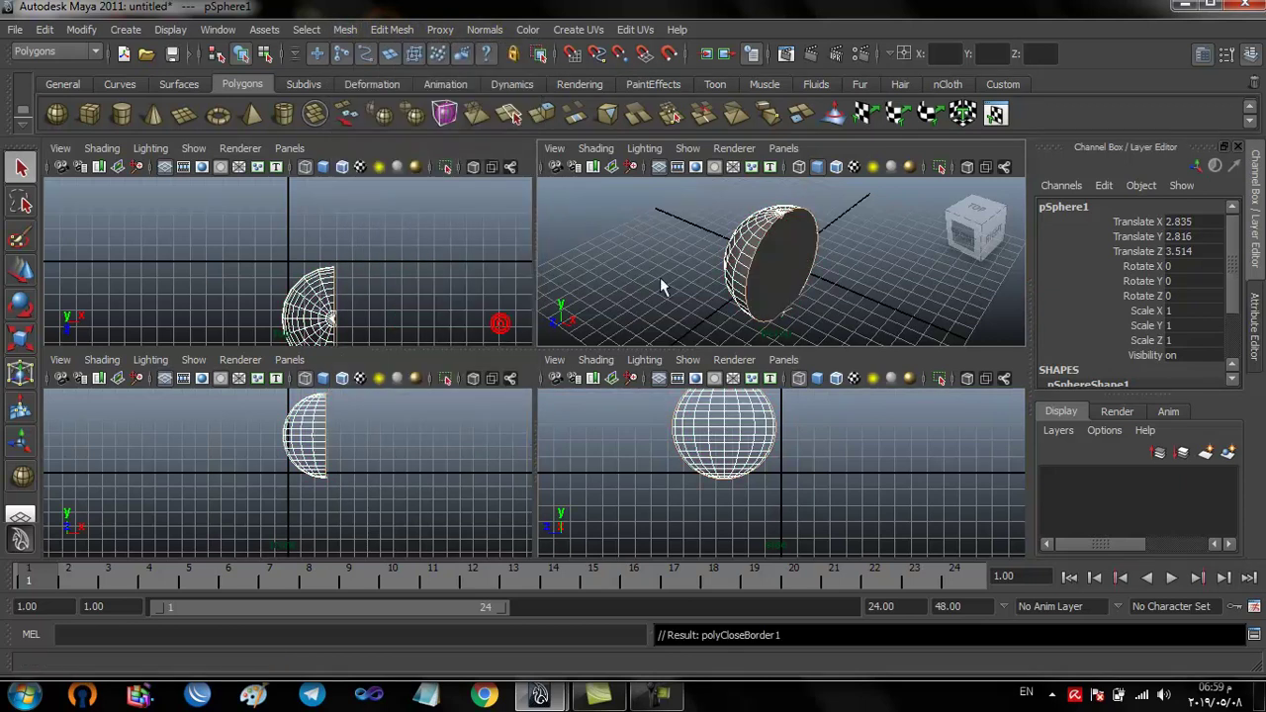
Reselect the half-sphere, orbit to view the new cap and maximize the perspective view
{"action": "left_click", "coordinate": [762, 262]}
{"action": "left_click", "coordinate": [766, 265]}
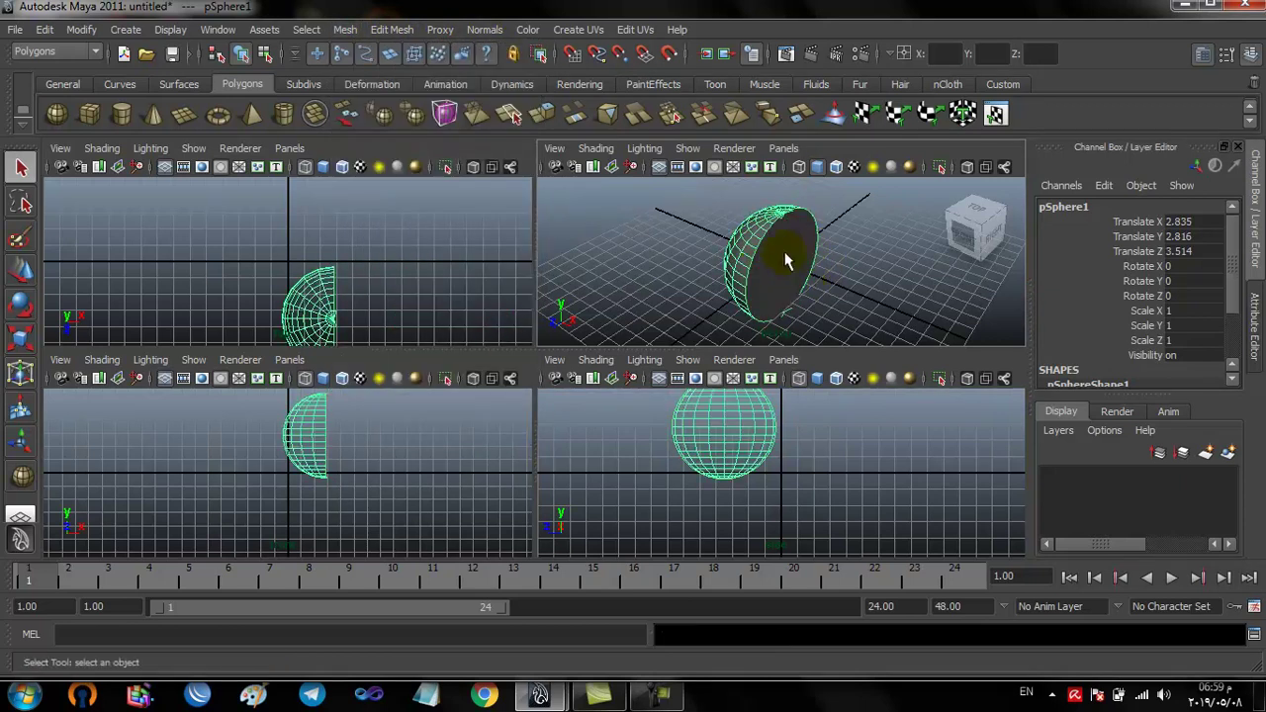
{"action": "mouse_move", "coordinate": [806, 272]}
{"action": "left_mouse_down", "text": "alt"}
{"action": "mouse_move", "coordinate": [746, 263]}
{"action": "mouse_move", "coordinate": [703, 281]}
{"action": "mouse_move", "coordinate": [627, 271]}
{"action": "mouse_move", "coordinate": [610, 248]}
{"action": "mouse_move", "coordinate": [647, 267]}
{"action": "mouse_move", "coordinate": [806, 233]}
{"action": "left_mouse_up", "text": "alt"}
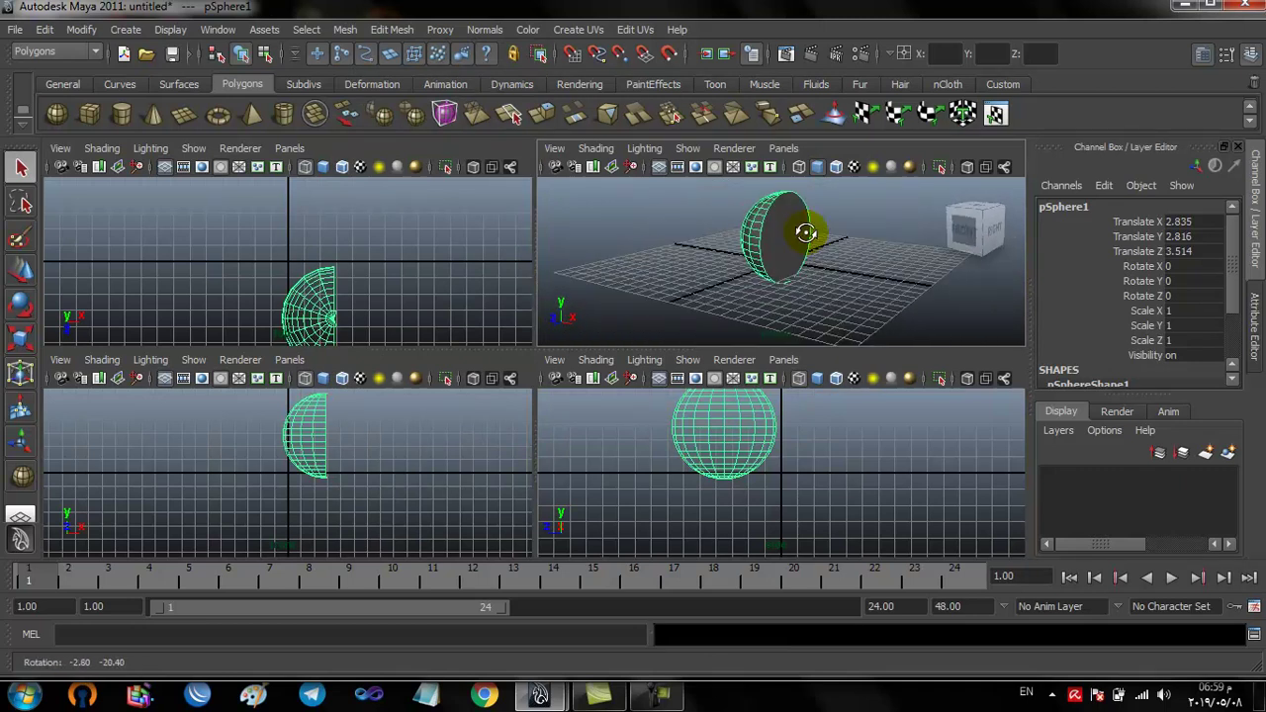
{"action": "key", "text": "space"}
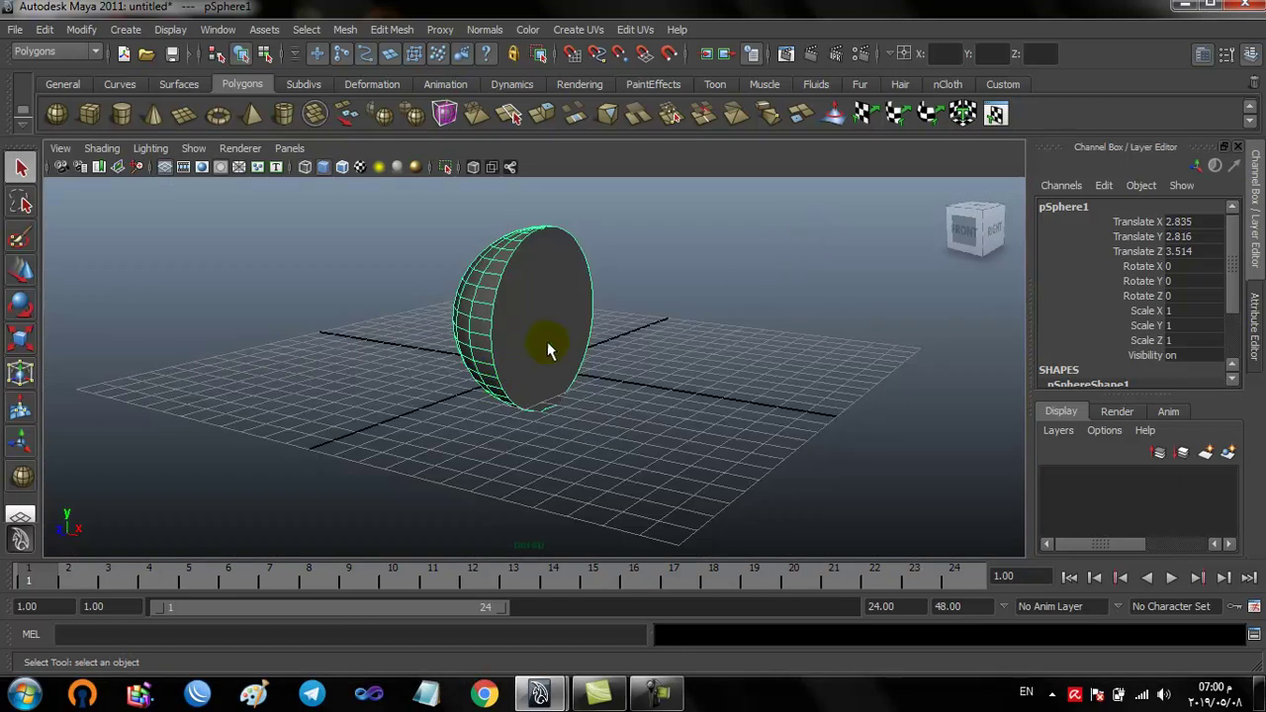
Switch the half-sphere to face selection and select its flat cap face
{"action": "mouse_move", "coordinate": [578, 358]}
{"action": "left_mouse_down", "text": "alt"}
{"action": "mouse_move", "coordinate": [591, 362]}
{"action": "mouse_move", "coordinate": [495, 399]}
{"action": "mouse_move", "coordinate": [647, 386]}
{"action": "mouse_move", "coordinate": [650, 367]}
{"action": "mouse_move", "coordinate": [701, 396]}
{"action": "mouse_move", "coordinate": [698, 424]}
{"action": "mouse_move", "coordinate": [627, 409]}
{"action": "mouse_move", "coordinate": [639, 398]}
{"action": "mouse_move", "coordinate": [611, 385]}
{"action": "mouse_move", "coordinate": [631, 393]}
{"action": "left_mouse_up", "text": "alt"}
{"action": "right_click", "coordinate": [539, 352]}
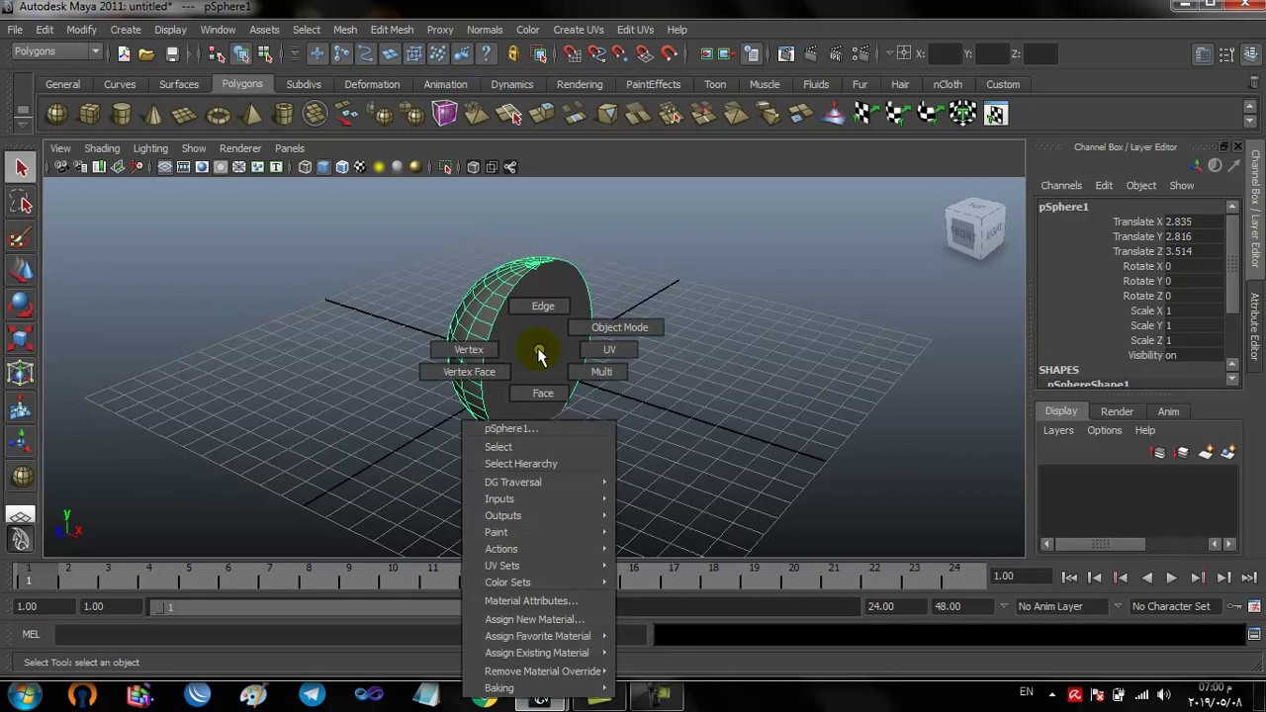
{"action": "right_click_drag", "start_coordinate": [542, 393], "coordinate": [543, 393]}
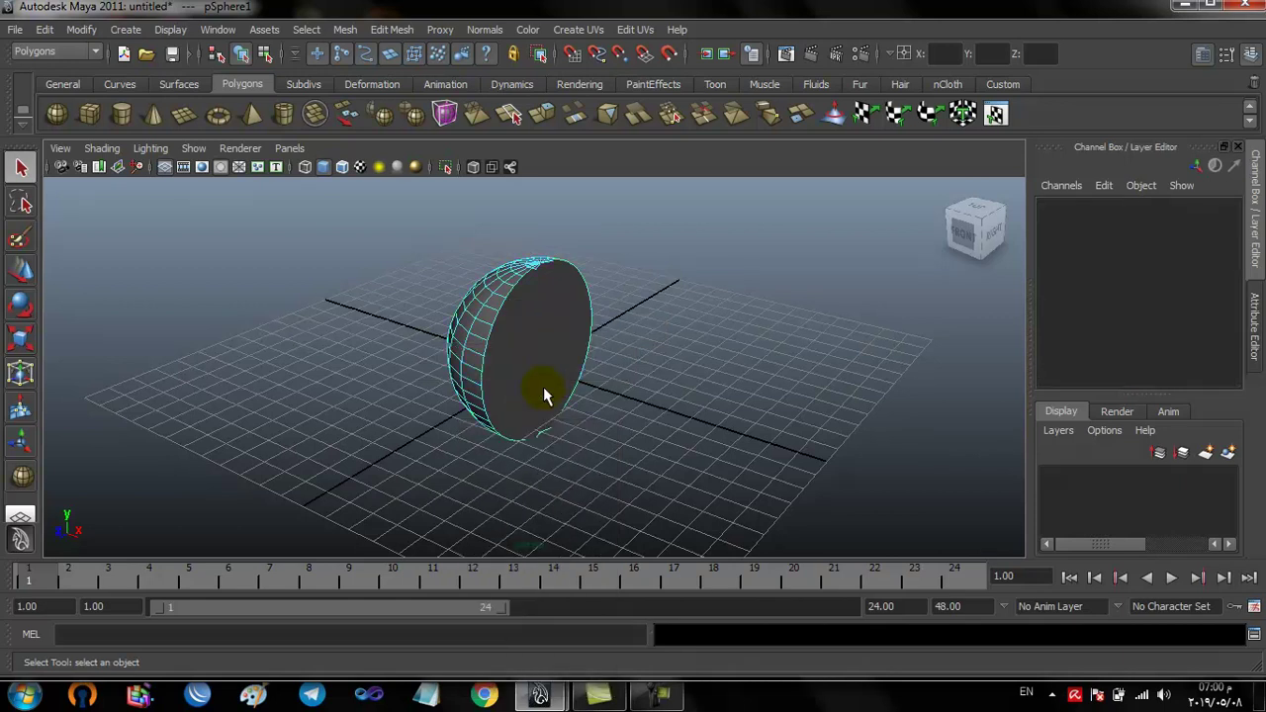
{"action": "left_click", "coordinate": [540, 326]}
Extrude the cap face outward along the blue Z handle to thicken the flat side
{"action": "left_click", "coordinate": [401, 28]}
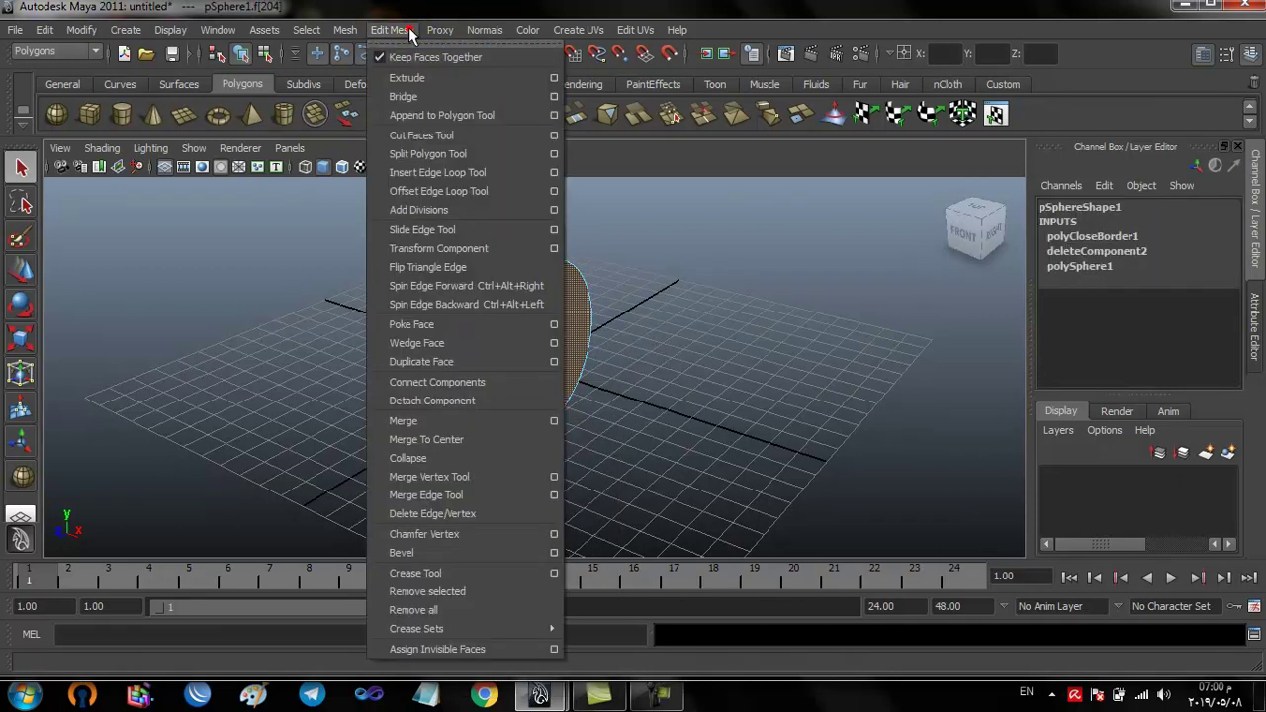
{"action": "left_click", "coordinate": [412, 75]}
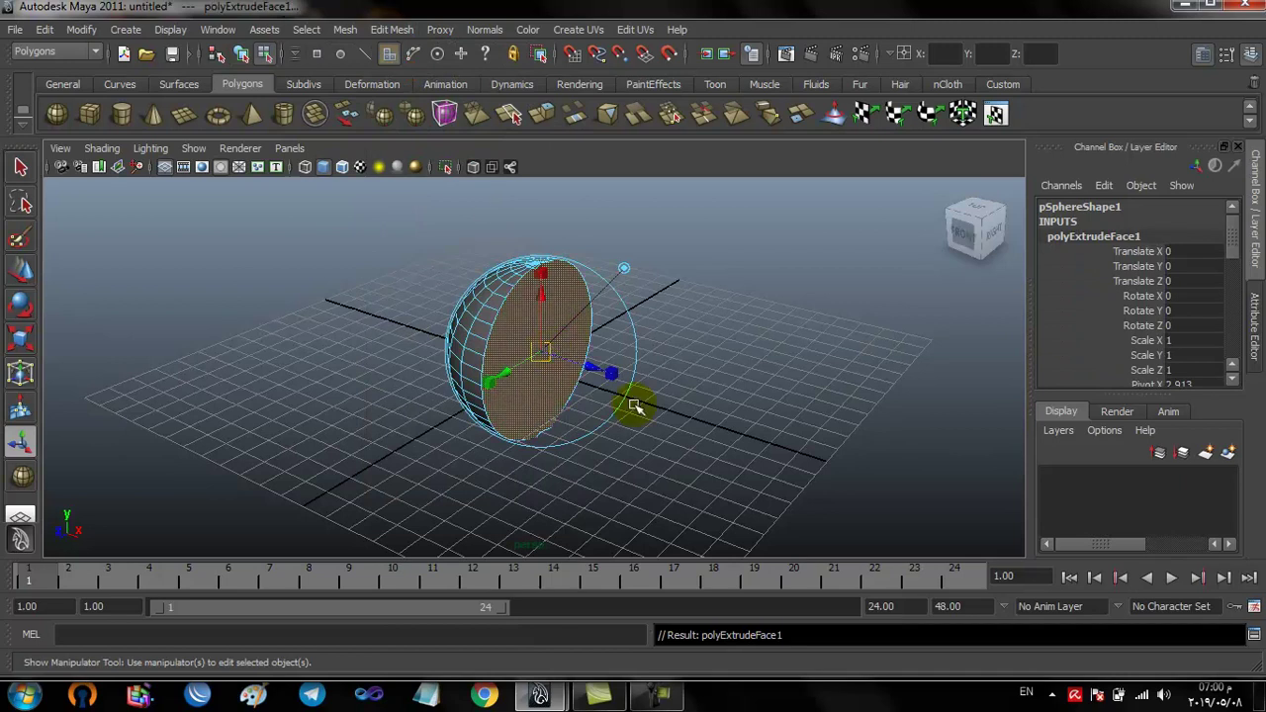
{"action": "mouse_move", "coordinate": [593, 369]}
{"action": "left_mouse_down"}
{"action": "mouse_move", "coordinate": [617, 367]}
{"action": "mouse_move", "coordinate": [568, 359]}
{"action": "mouse_move", "coordinate": [619, 372]}
{"action": "left_mouse_up"}
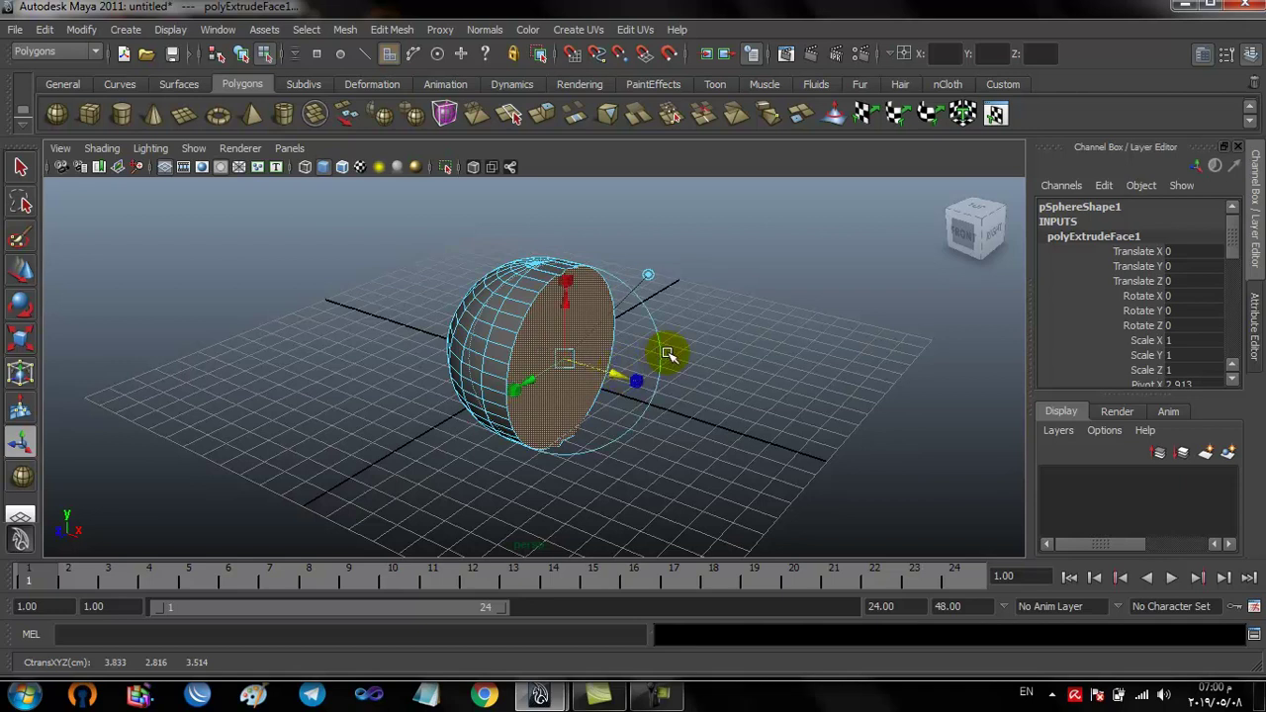
{"action": "left_click", "coordinate": [699, 339]}
{"action": "mouse_move", "coordinate": [693, 334]}
{"action": "left_mouse_down", "text": "alt"}
{"action": "mouse_move", "coordinate": [495, 367]}
{"action": "mouse_move", "coordinate": [427, 359]}
{"action": "mouse_move", "coordinate": [402, 320]}
{"action": "mouse_move", "coordinate": [673, 192]}
{"action": "mouse_move", "coordinate": [782, 198]}
{"action": "mouse_move", "coordinate": [822, 268]}
{"action": "mouse_move", "coordinate": [775, 393]}
{"action": "mouse_move", "coordinate": [642, 345]}
{"action": "left_mouse_up", "text": "alt"}
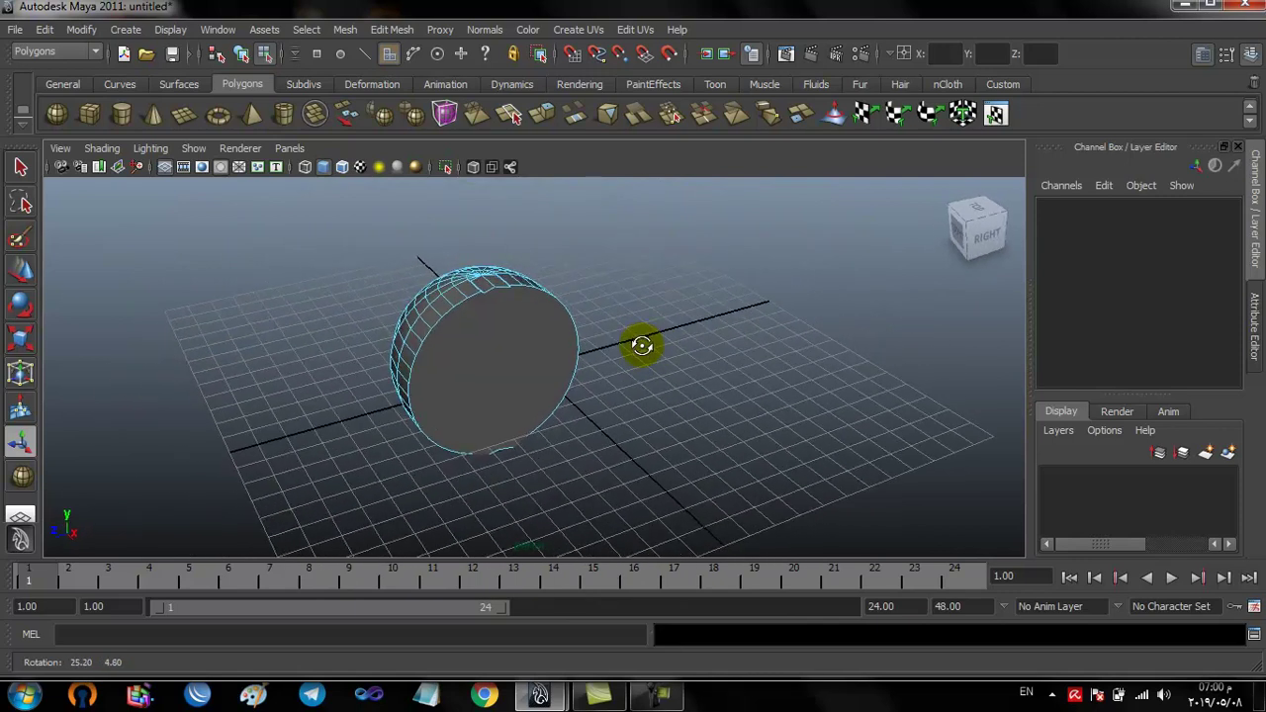